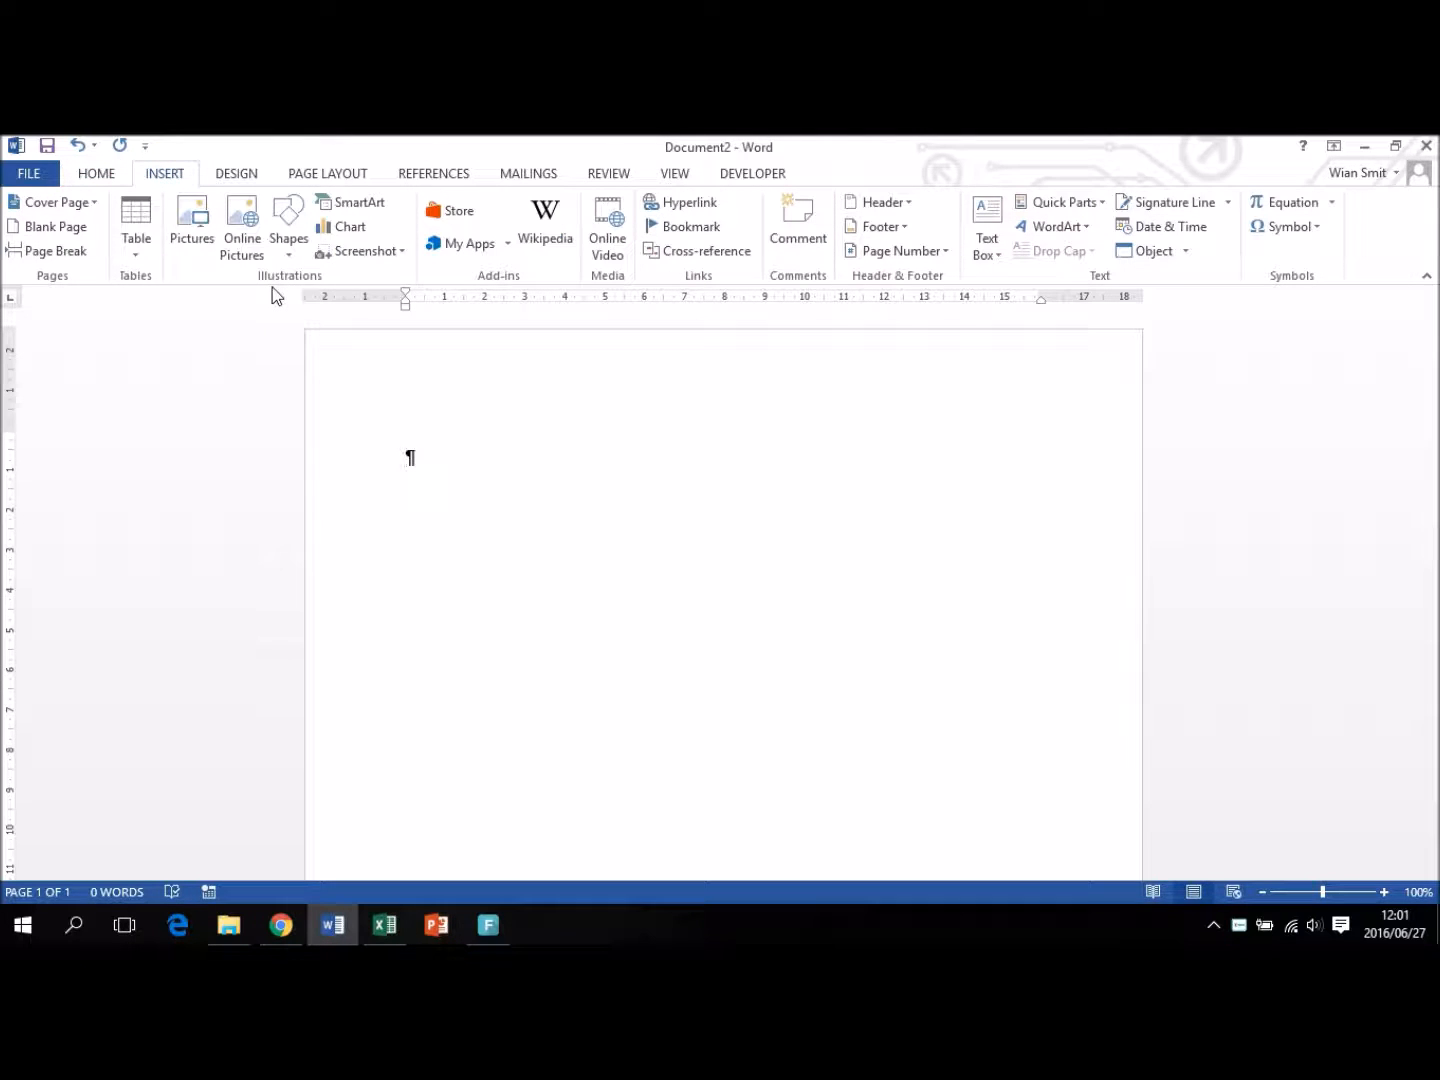
# - Insert a table of three columns and one row, and add two more rows below its first row
pyautogui.click(143, 251)
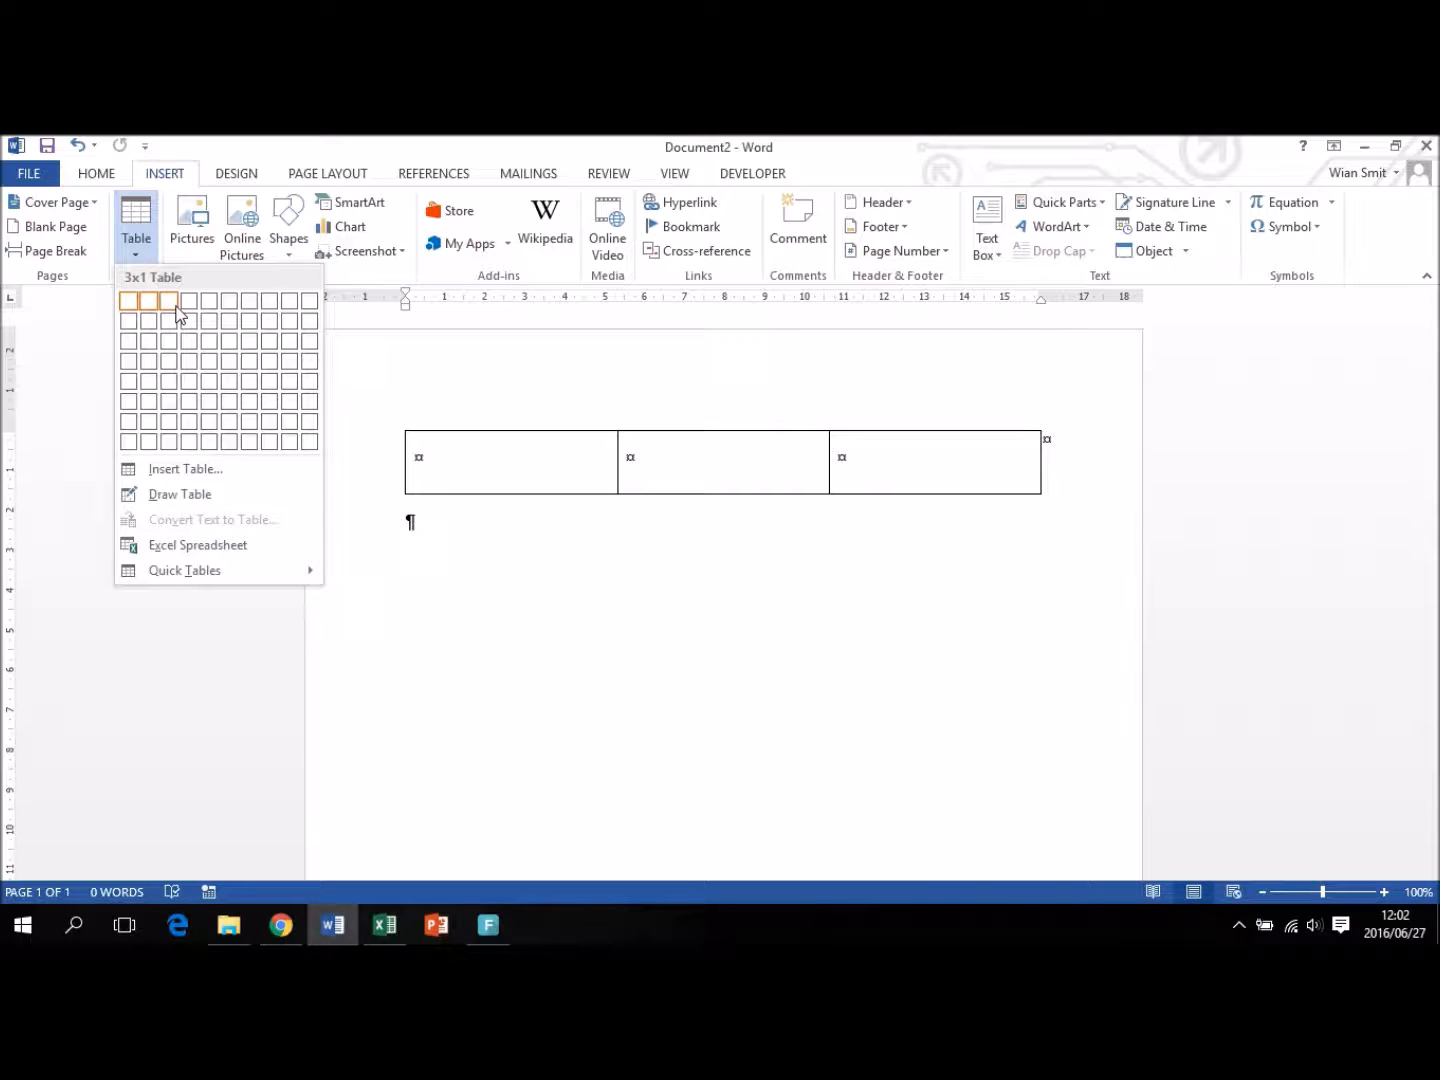
pyautogui.click(145, 237)
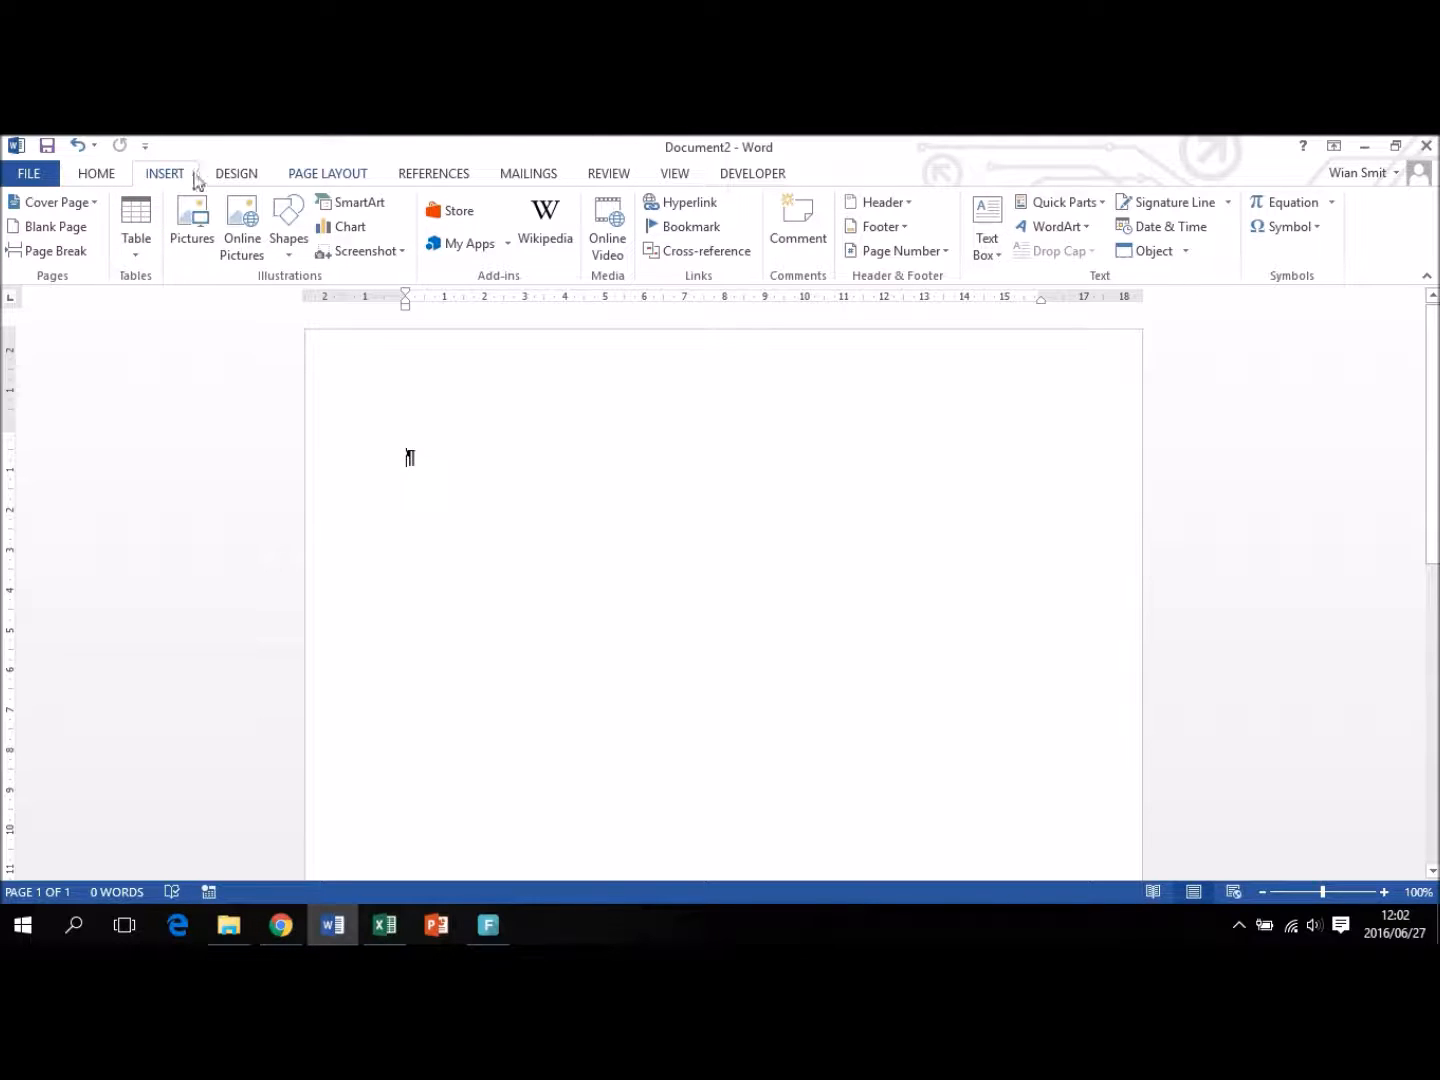
pyautogui.click(139, 239)
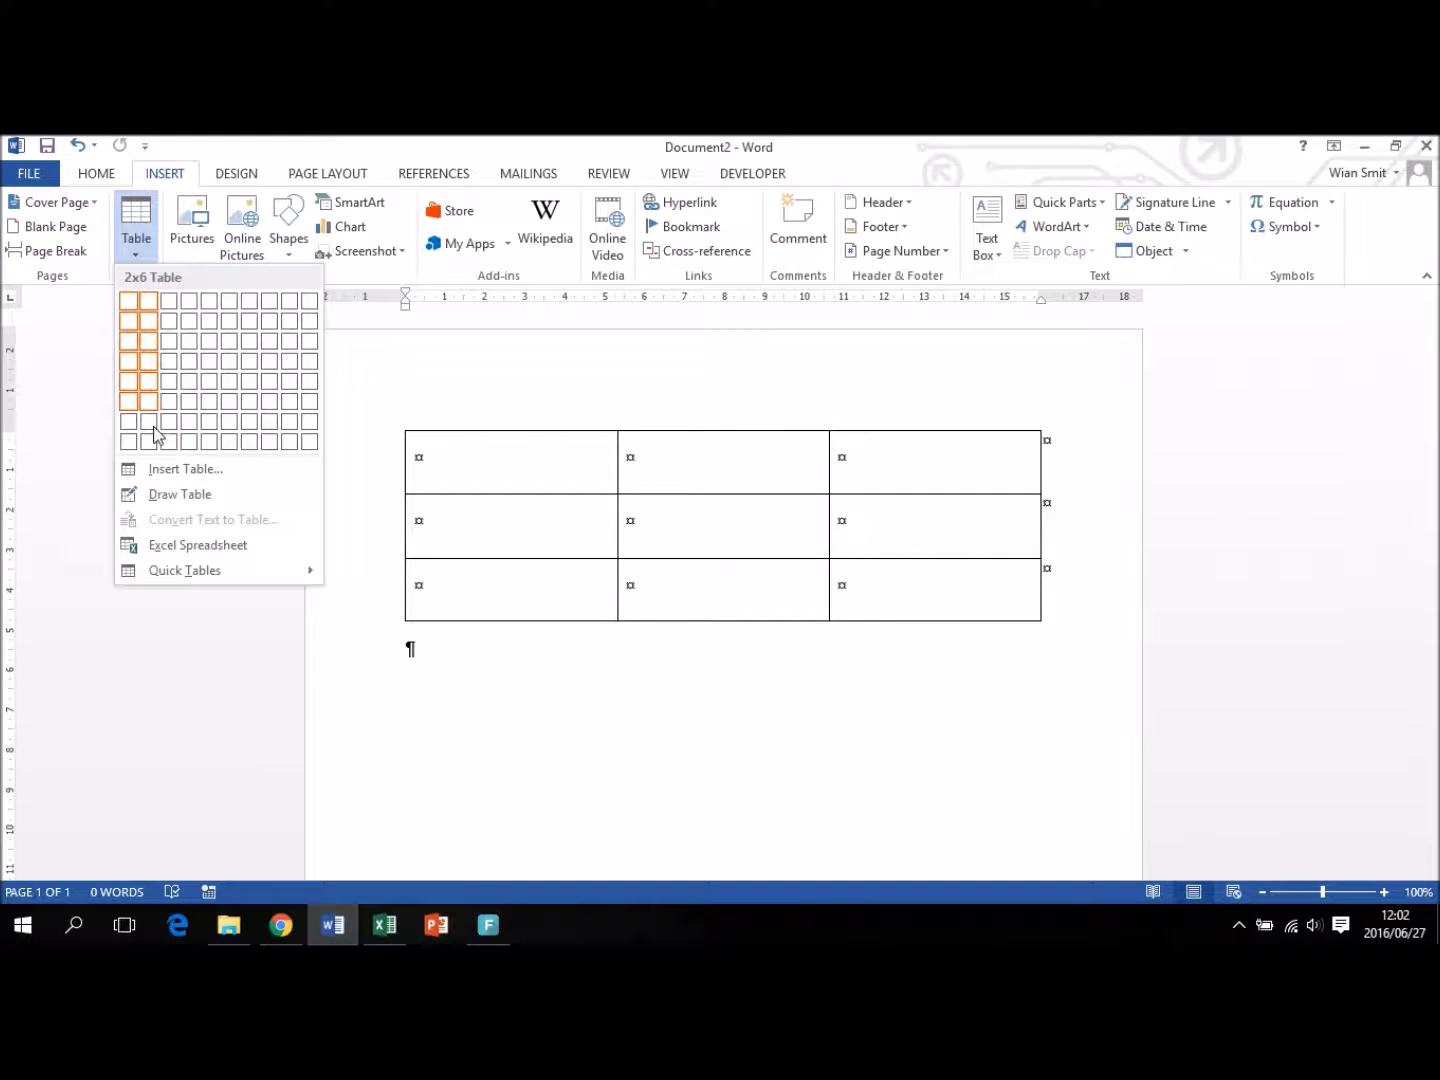
pyautogui.click(164, 298)
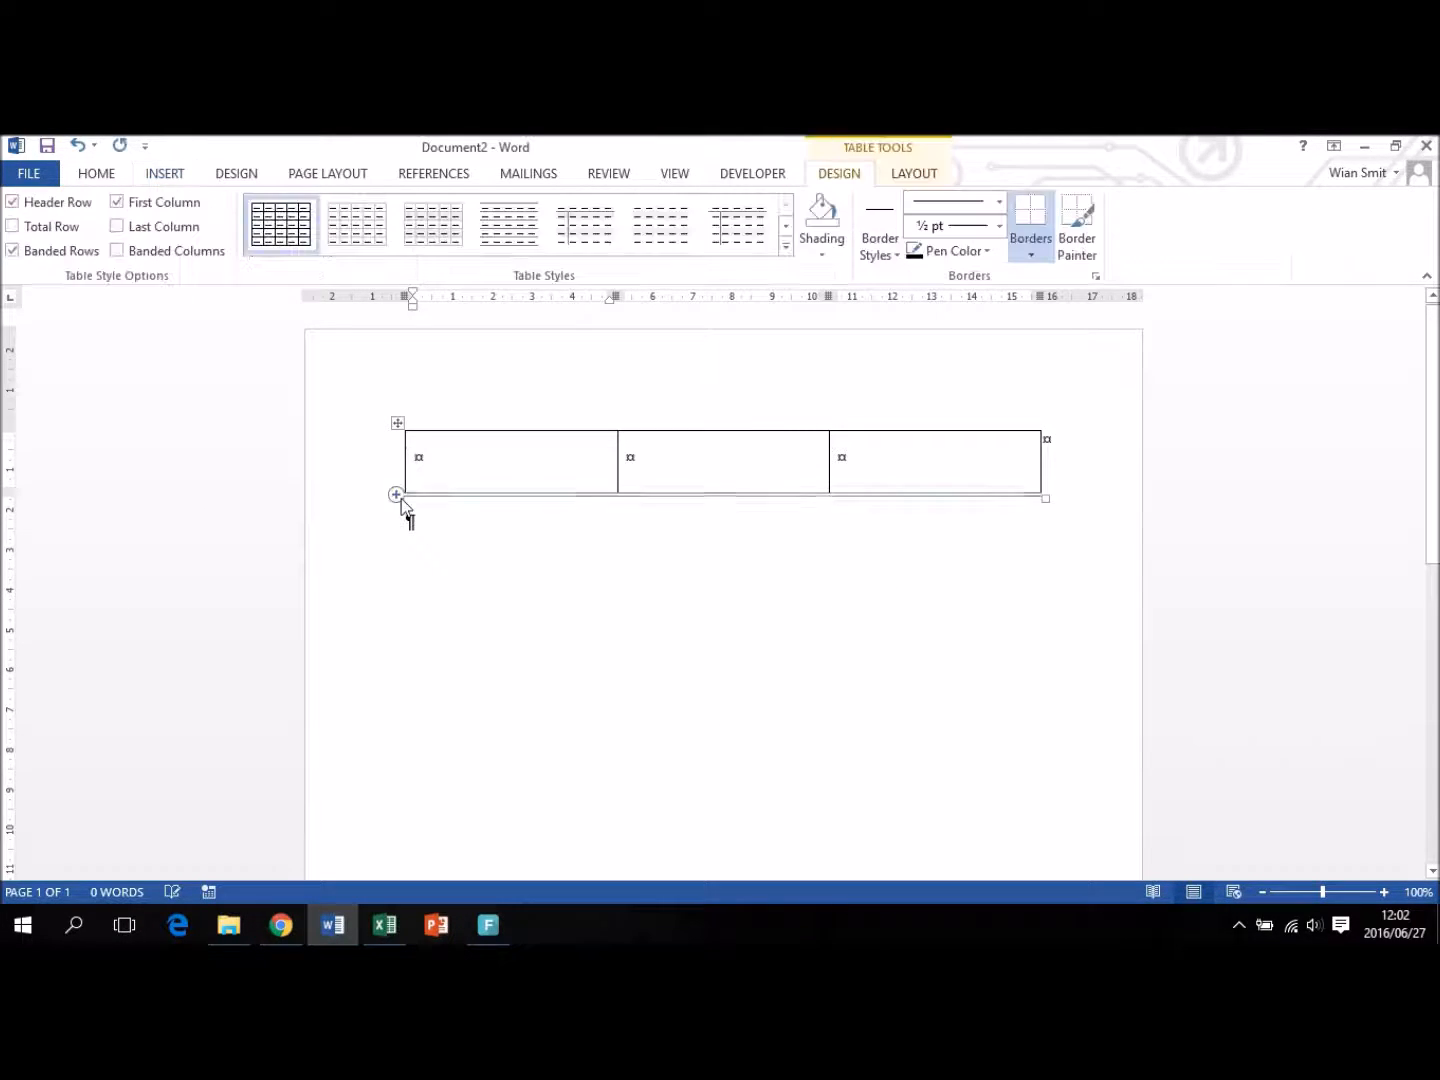
pyautogui.click(396, 494)
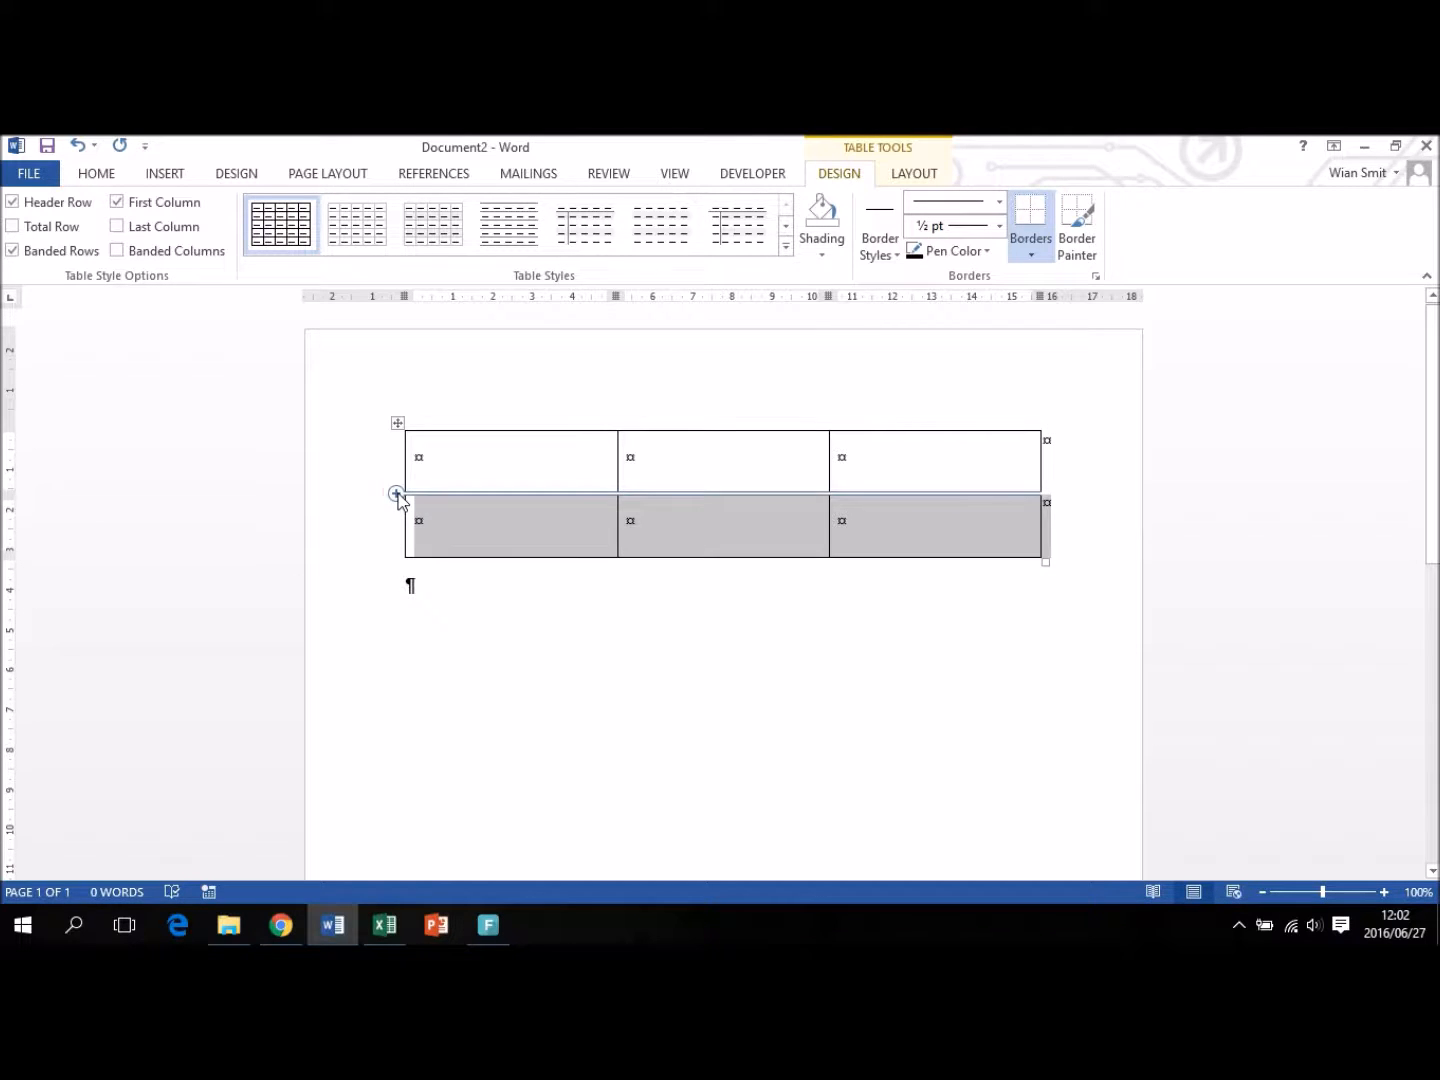
pyautogui.click(396, 494)
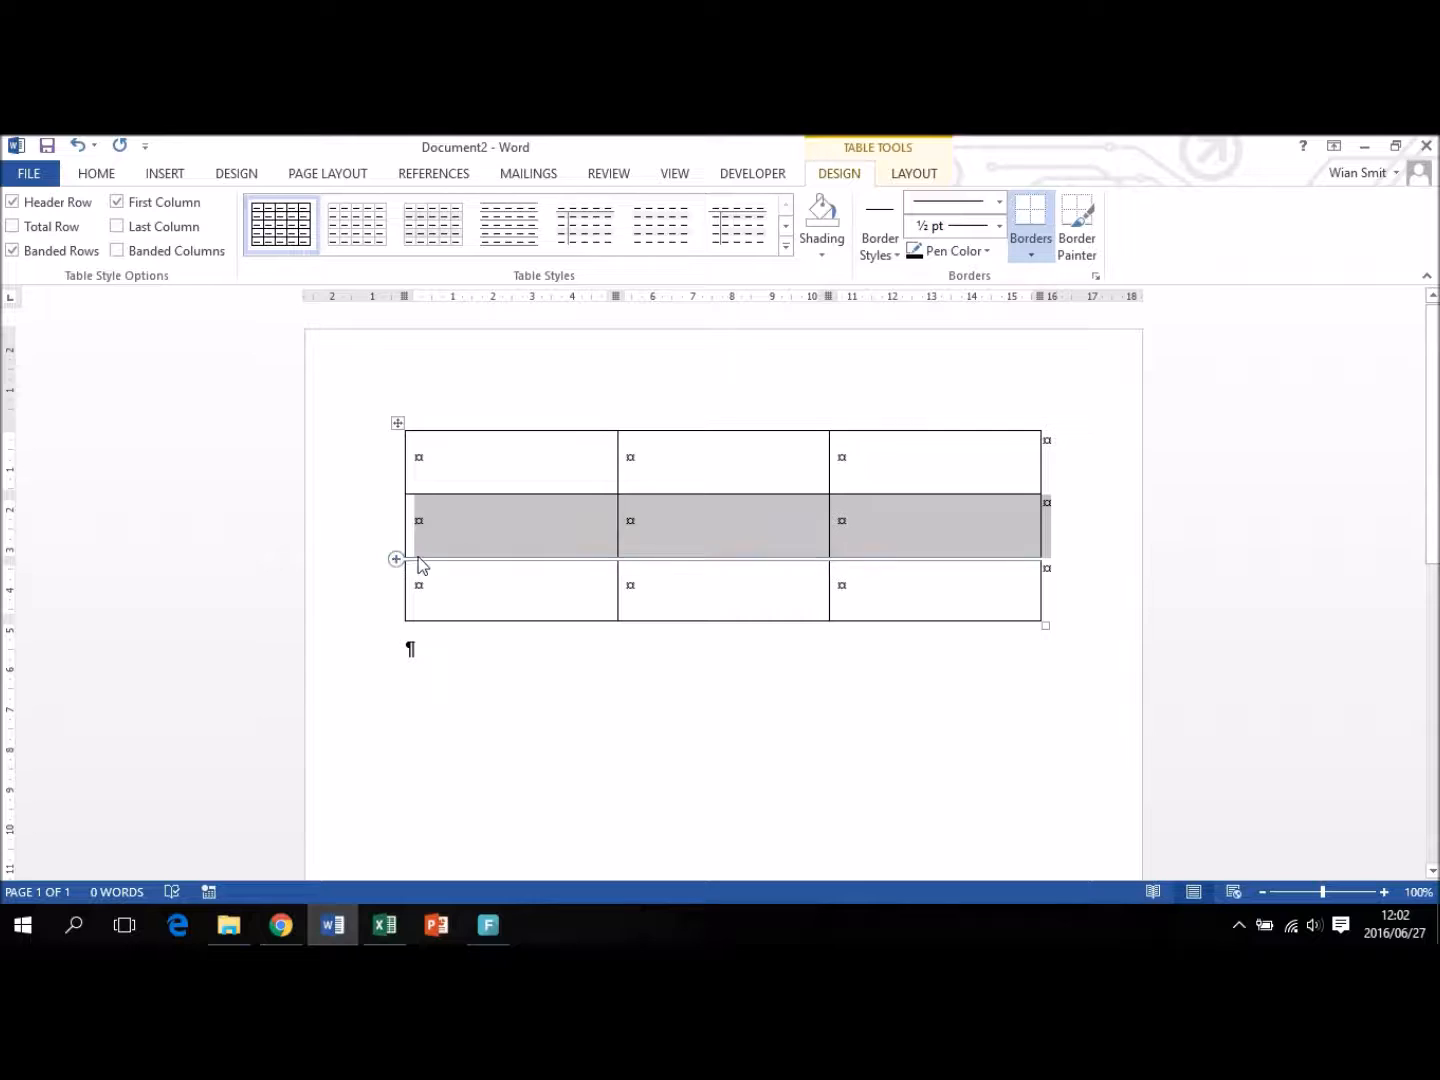
# - Delete the whole three-column table from the document
pyautogui.click(397, 423)
pyautogui.click(590, 419)
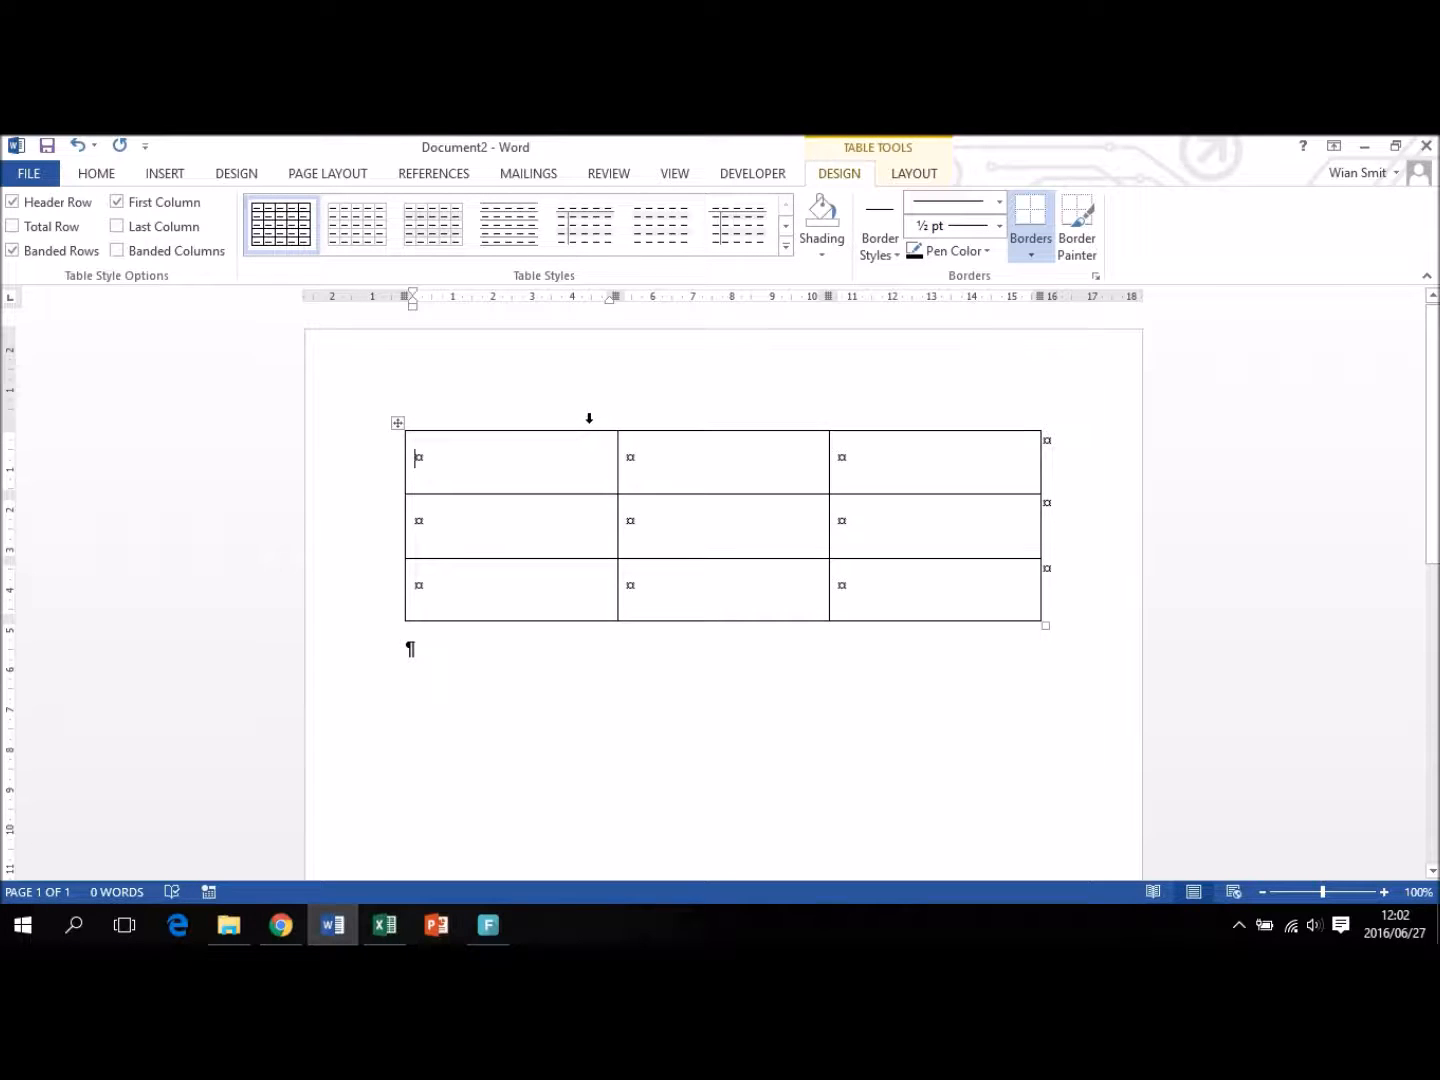
pyautogui.click(397, 424)
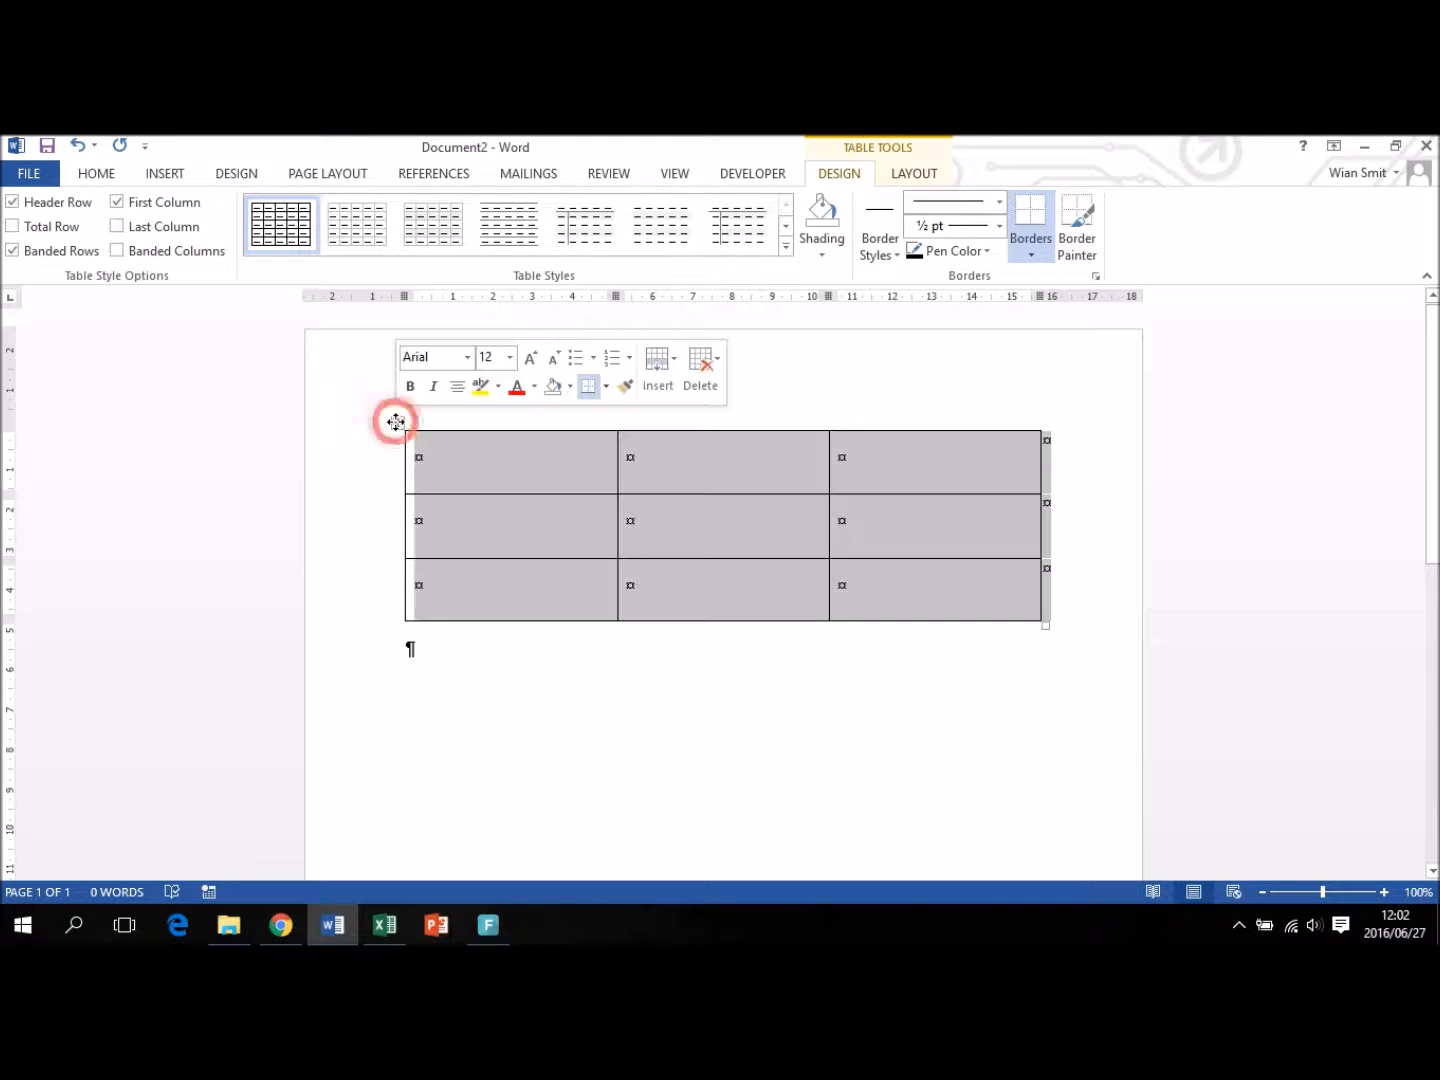
pyautogui.click(718, 385)
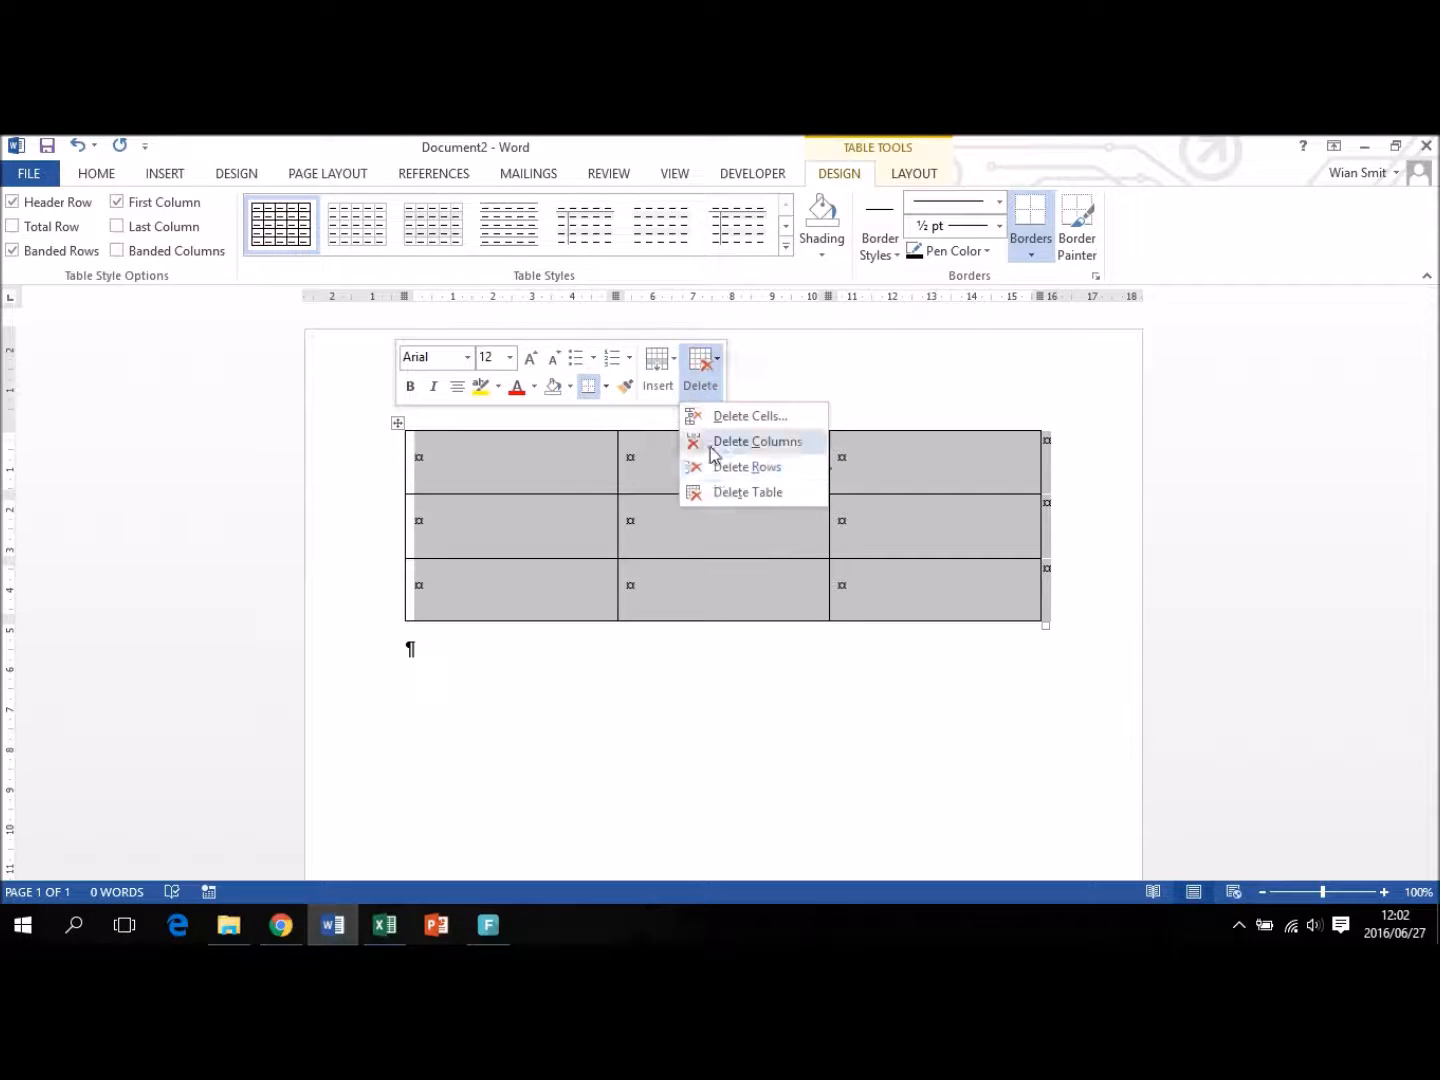
pyautogui.click(734, 494)
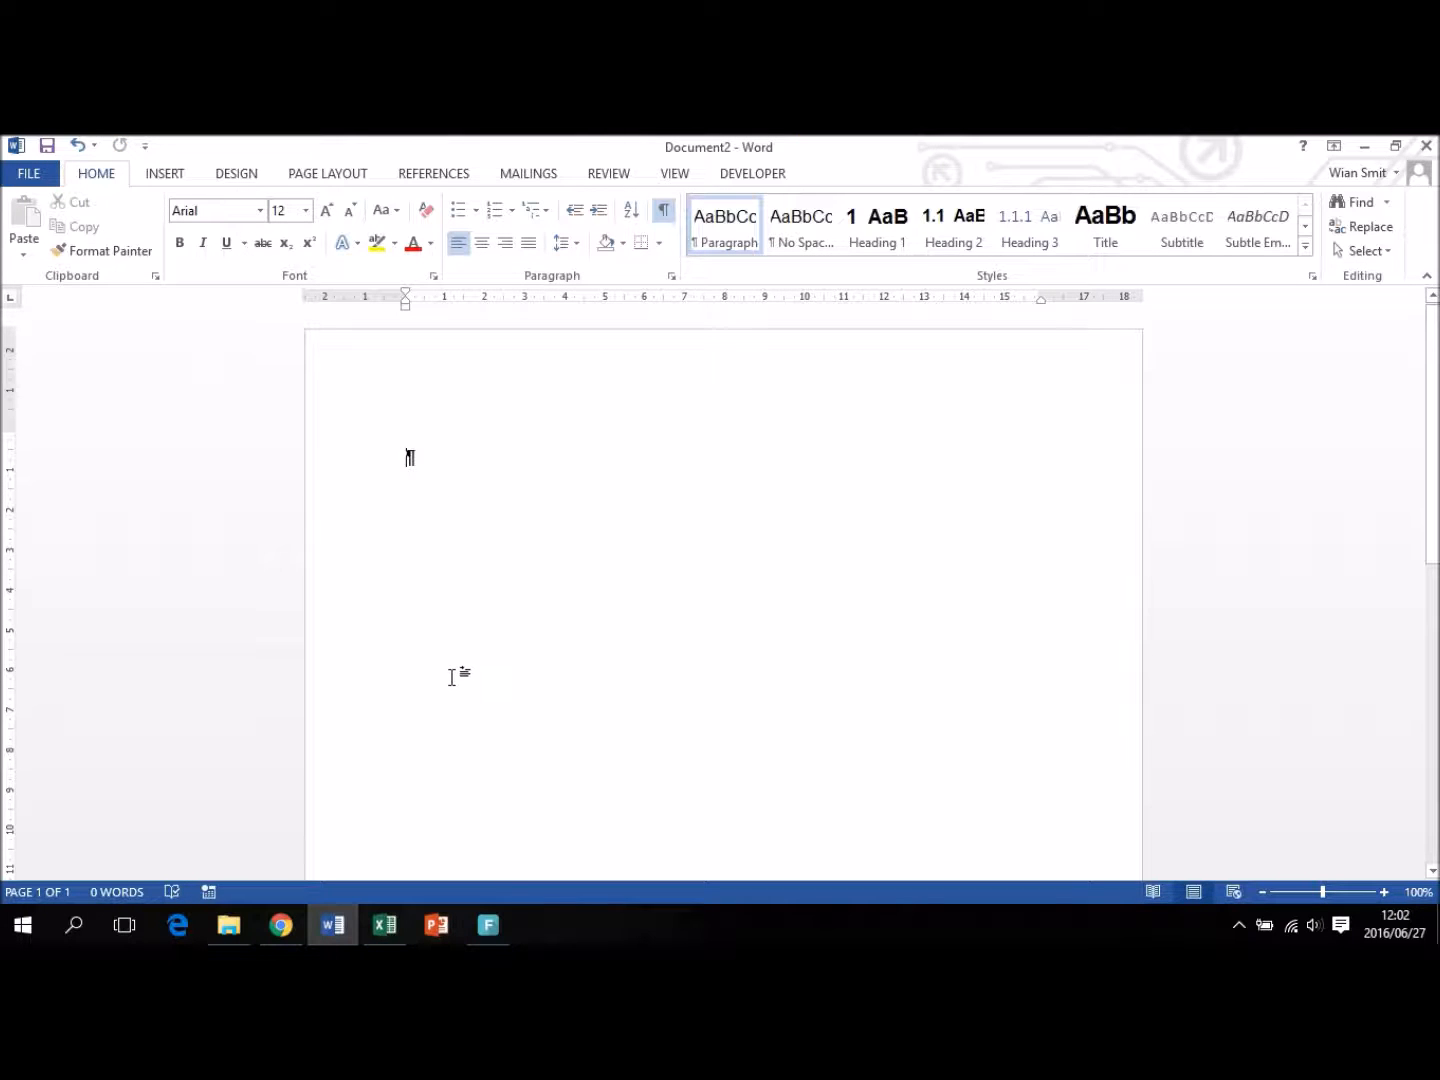
# - Switch to the Excel workbook and enter x1 in cell A2 with the 1 formatted as subscript
pyautogui.click(383, 924)
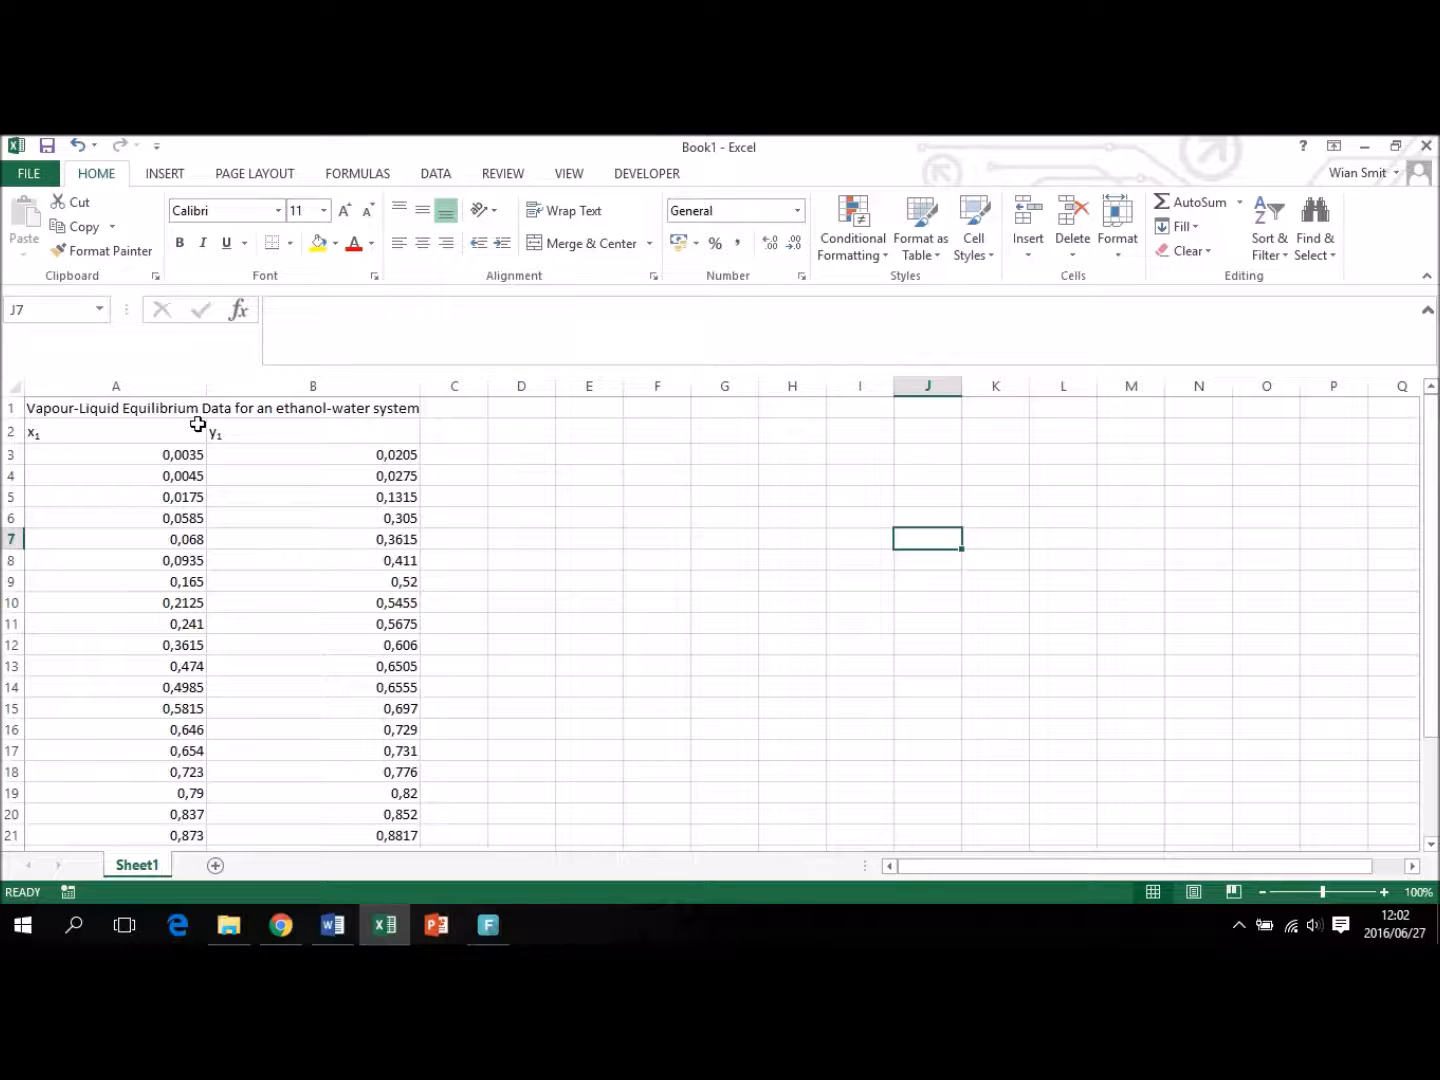
pyautogui.click(133, 433)
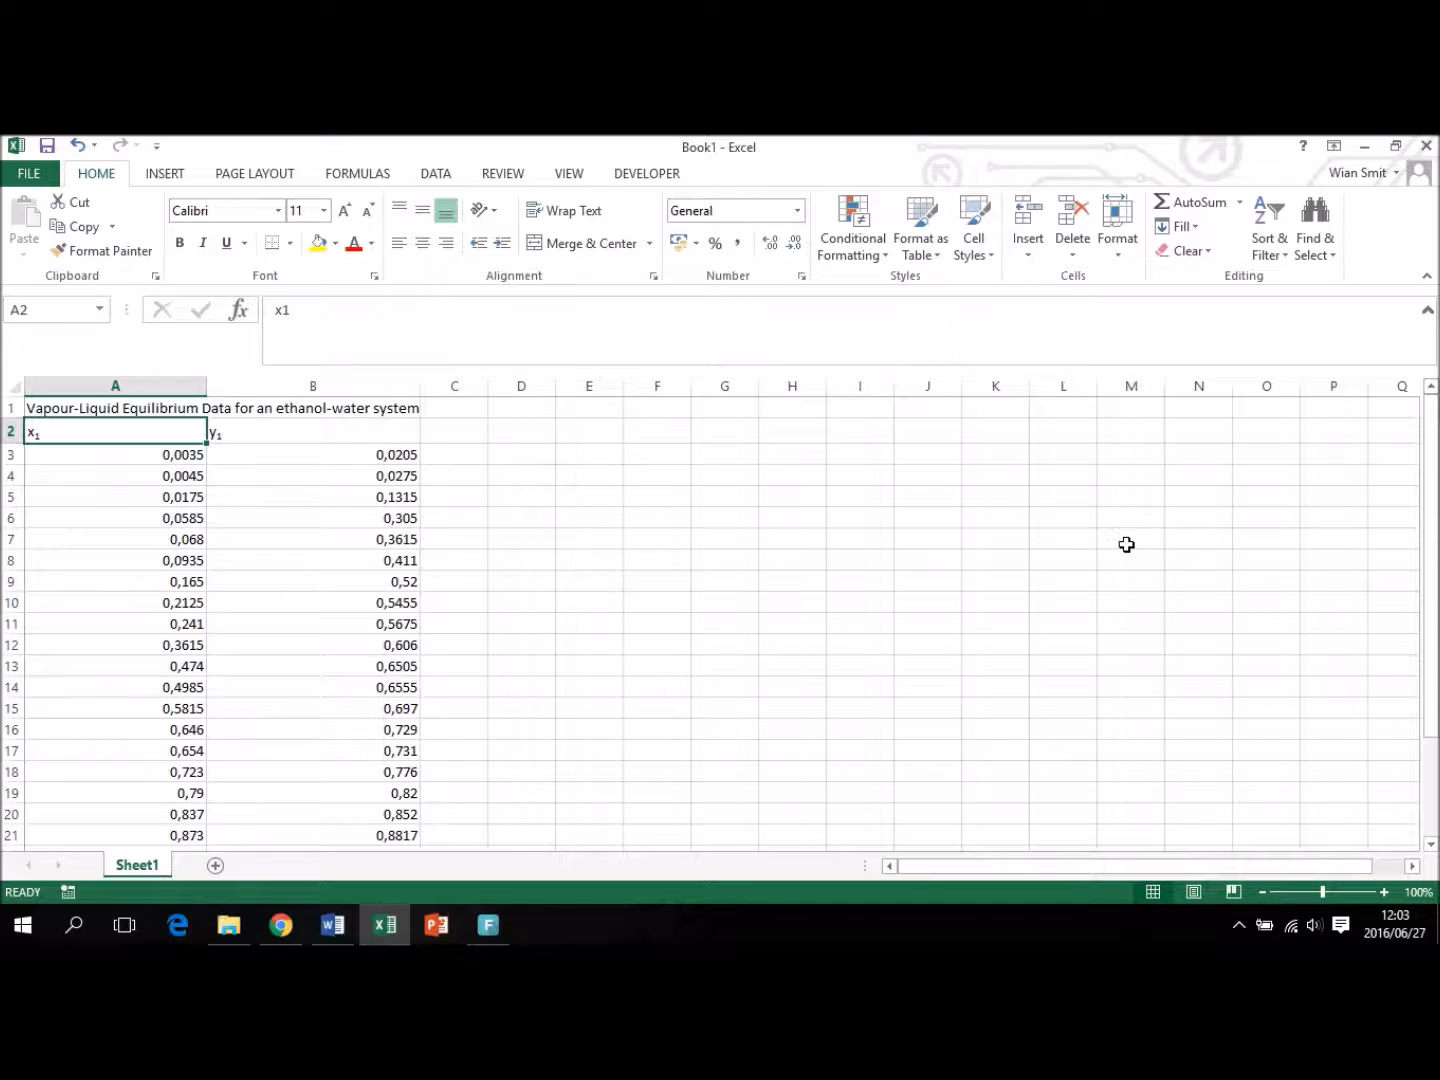
pyautogui.write('x')
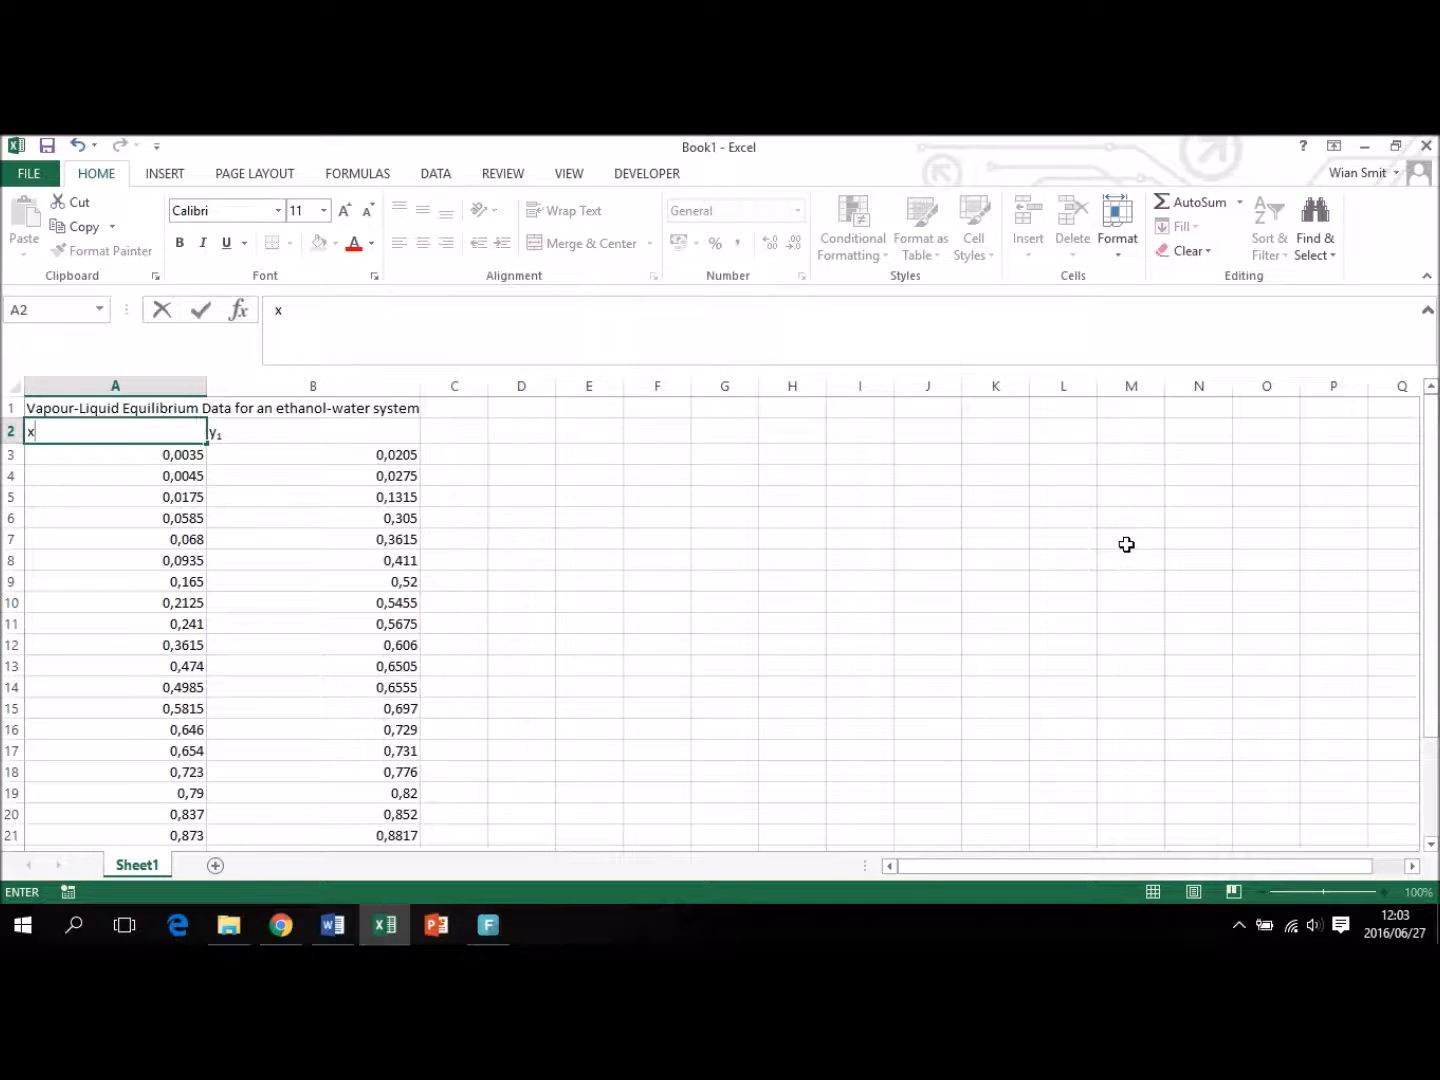
pyautogui.rightClick(92, 427)
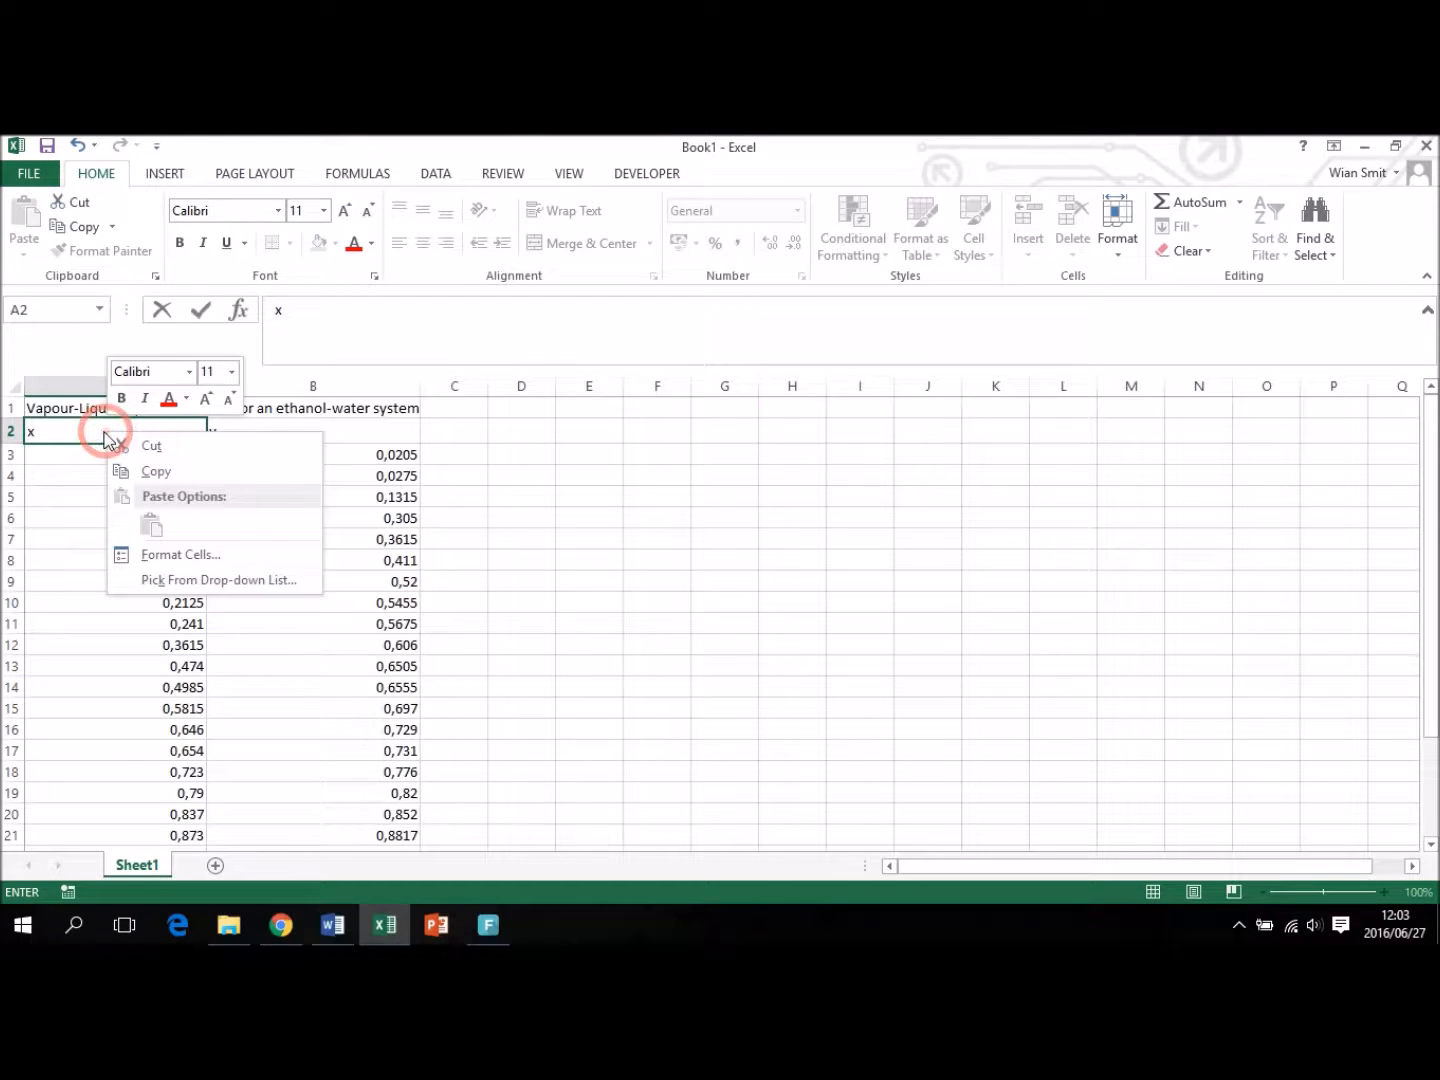
pyautogui.click(167, 549)
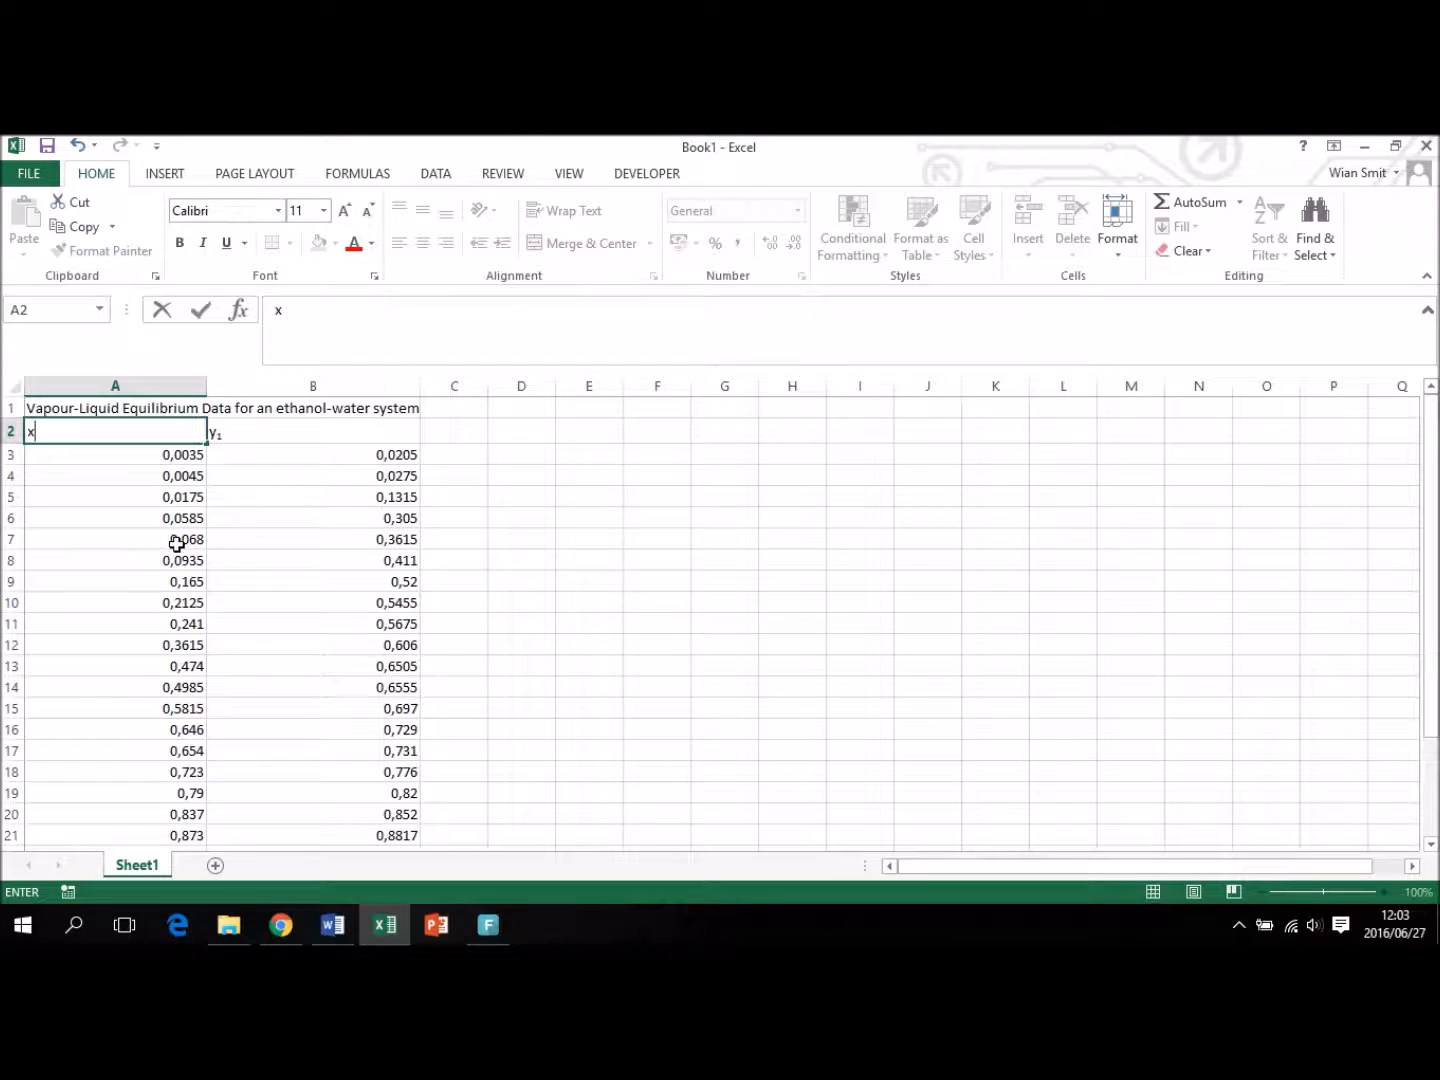
pyautogui.click(33, 602)
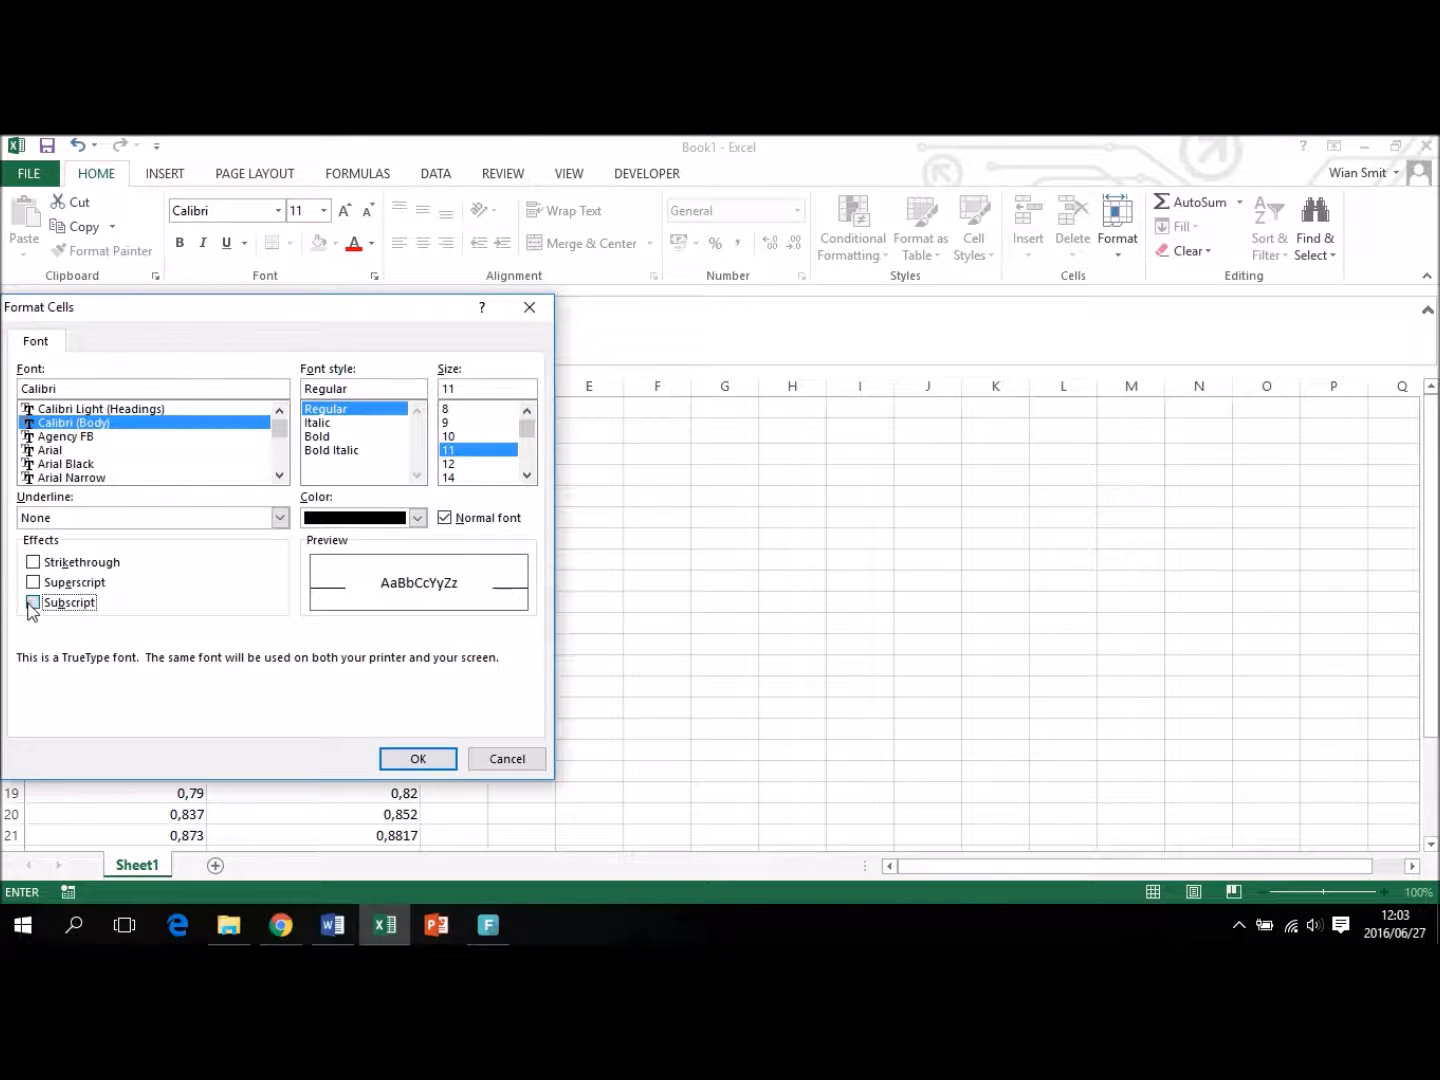
pyautogui.click(414, 760)
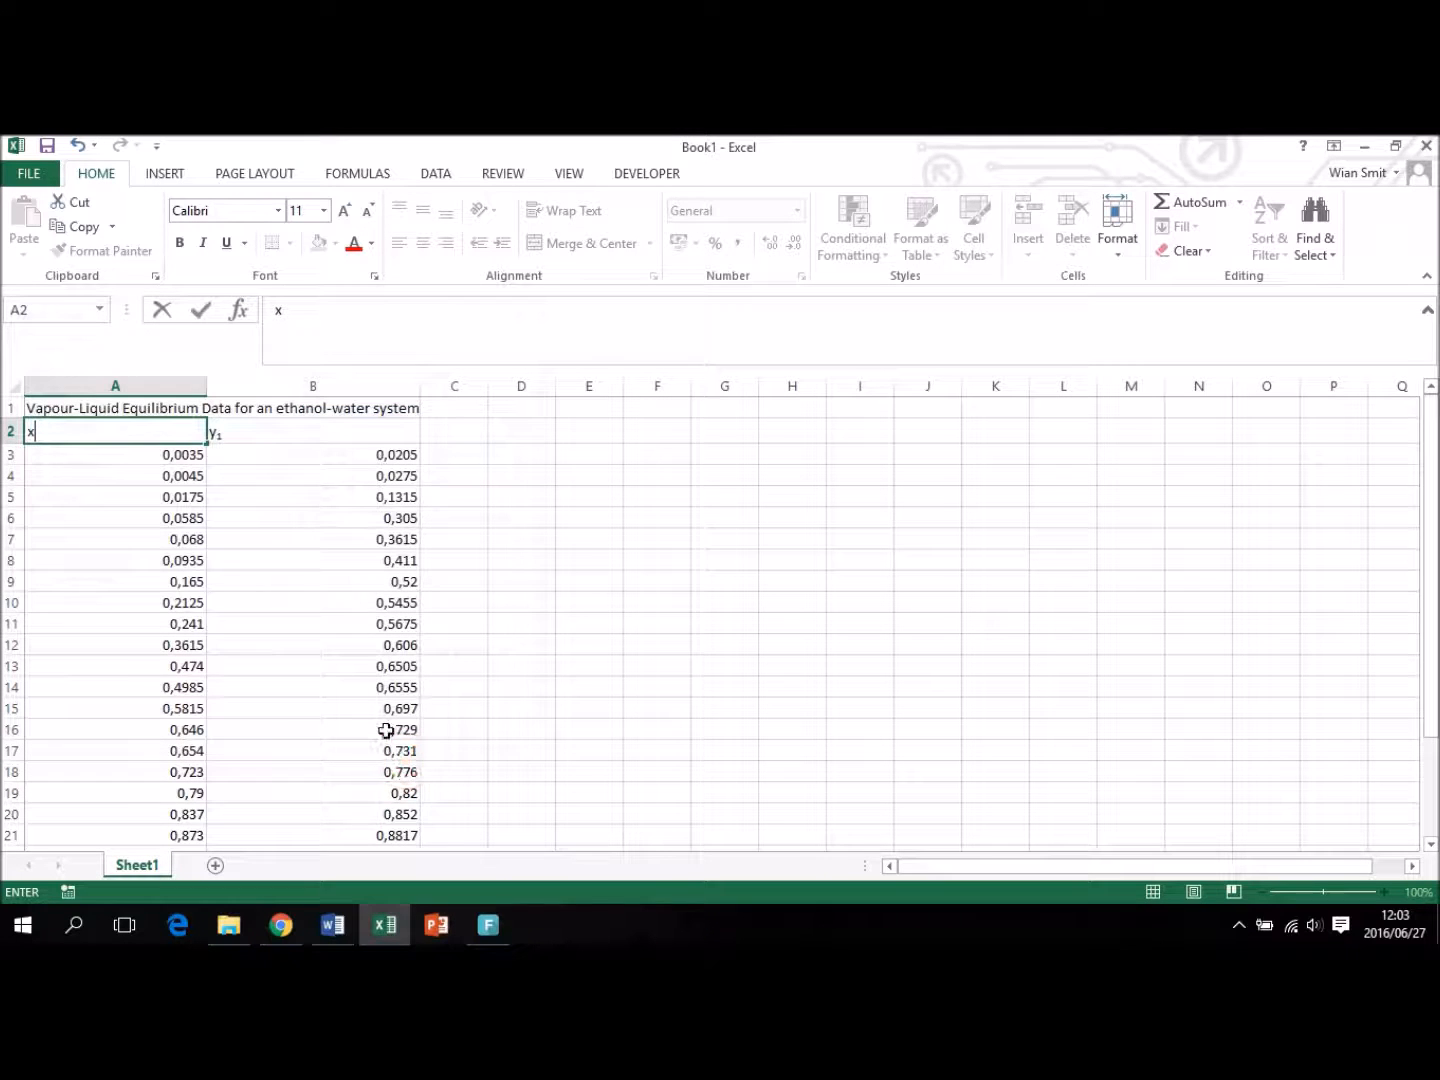
pyautogui.press('Return')
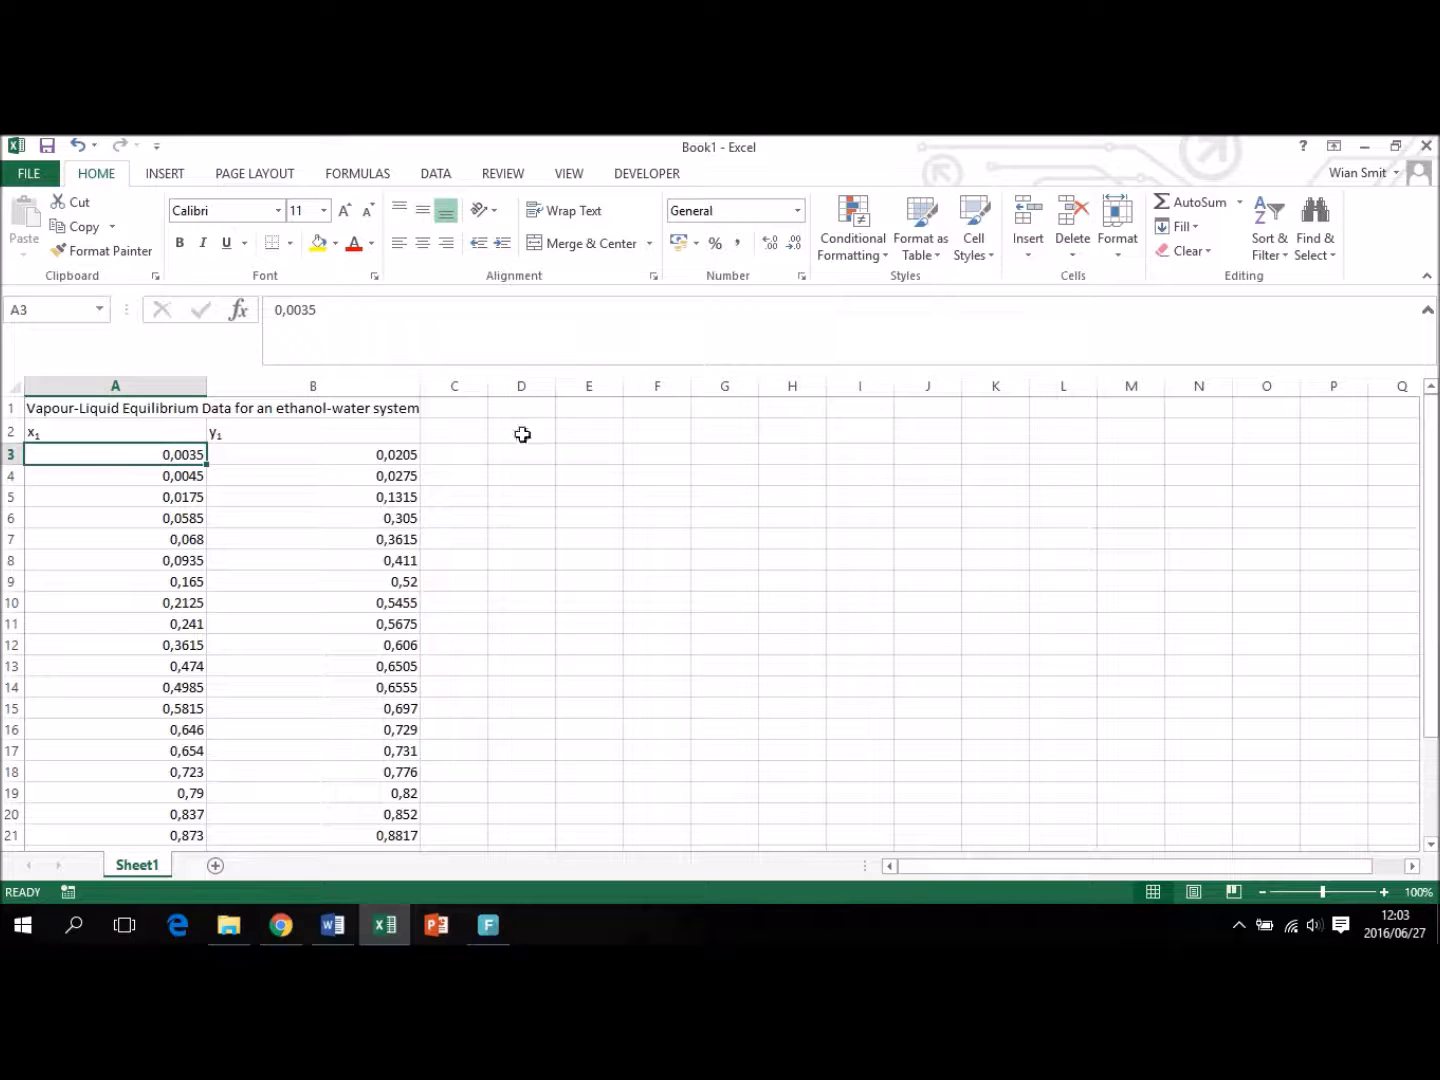
# - Apply a Top and Bottom Border to the header cells A2:B2
pyautogui.moveTo(150, 433); pyautogui.dragTo(270, 434)
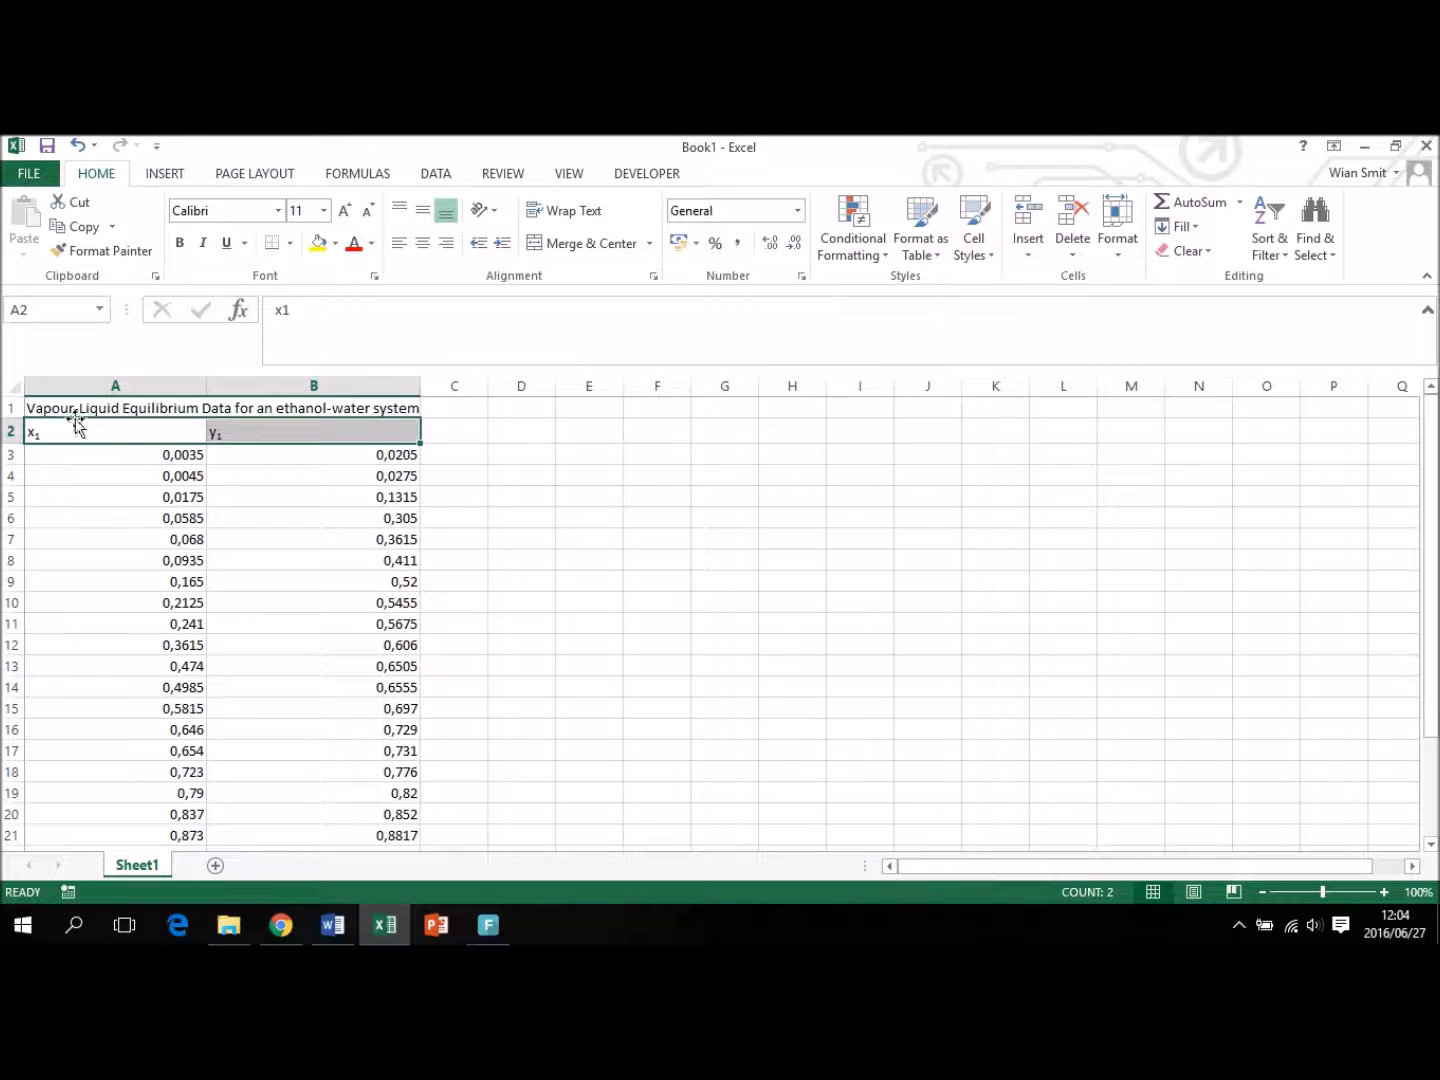
pyautogui.click(290, 243)
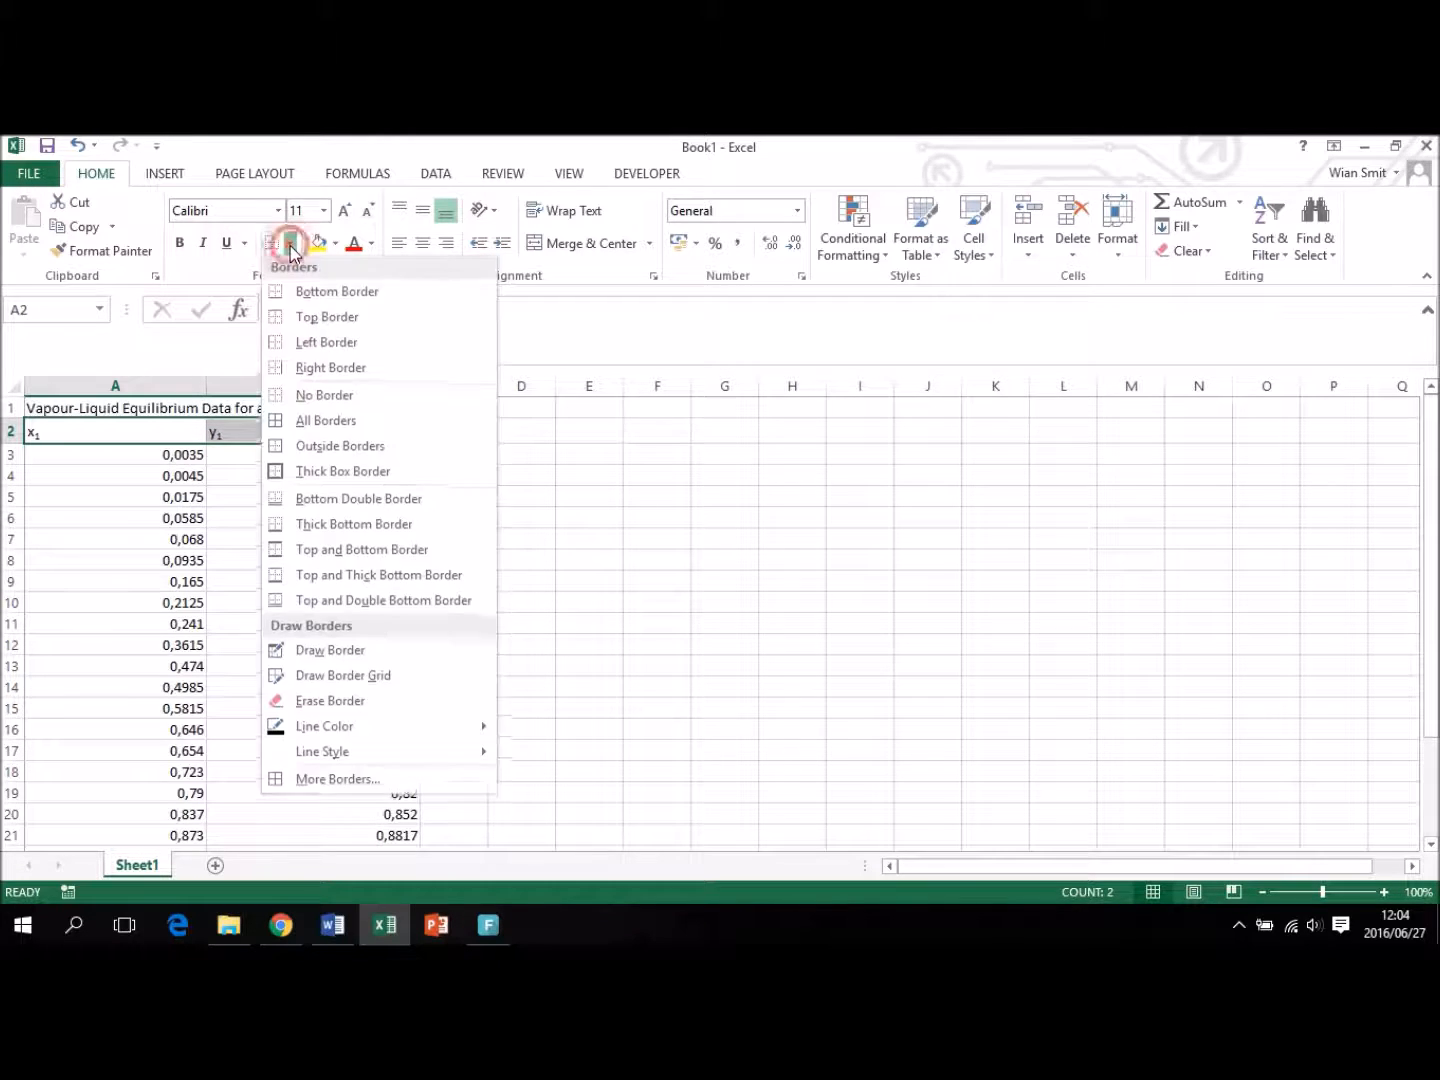
pyautogui.click(344, 556)
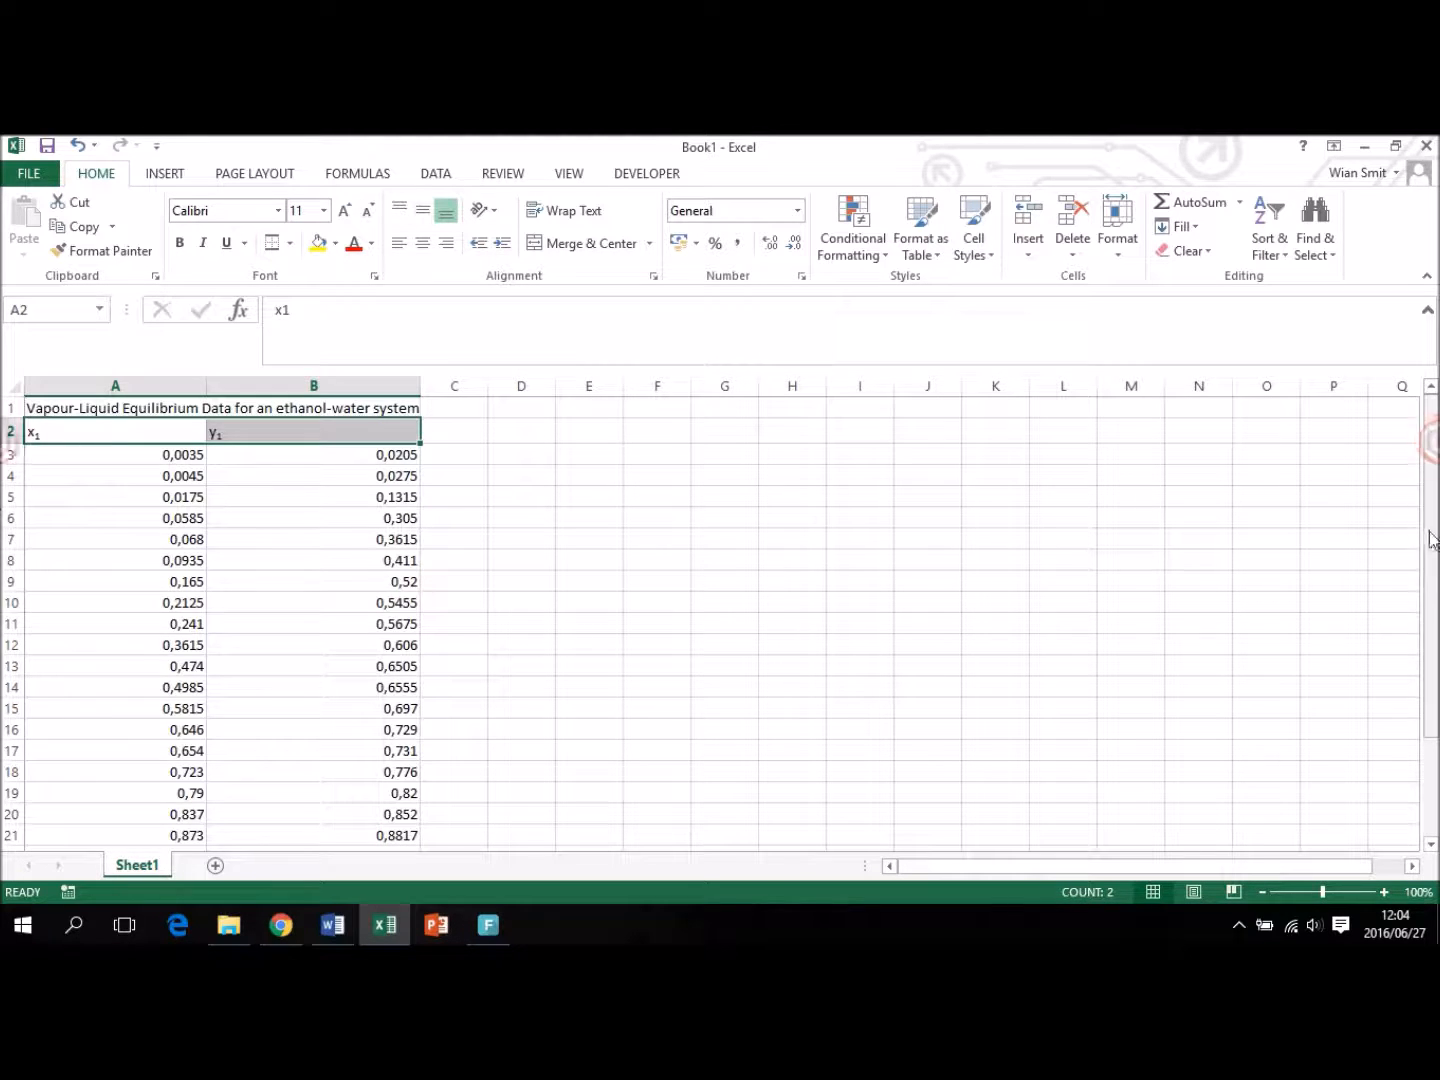
# - Apply a Bottom Border to the last data row, cells A27:B27
pyautogui.moveTo(1432, 542); pyautogui.dragTo(1434, 665)
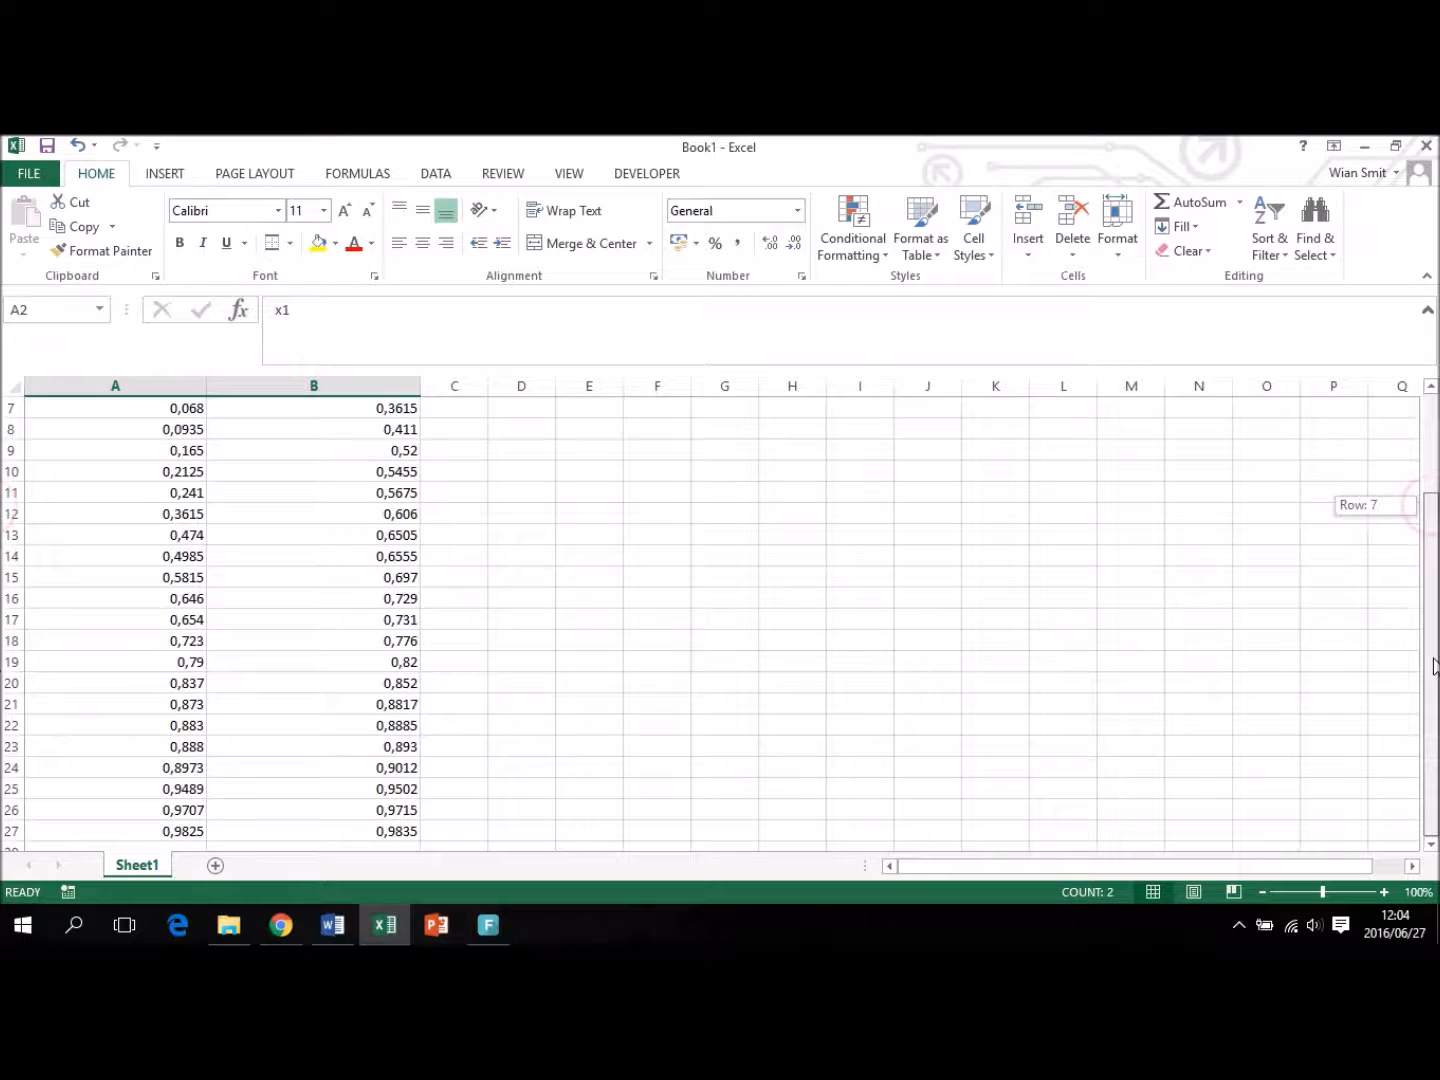
pyautogui.moveTo(112, 830); pyautogui.dragTo(382, 830)
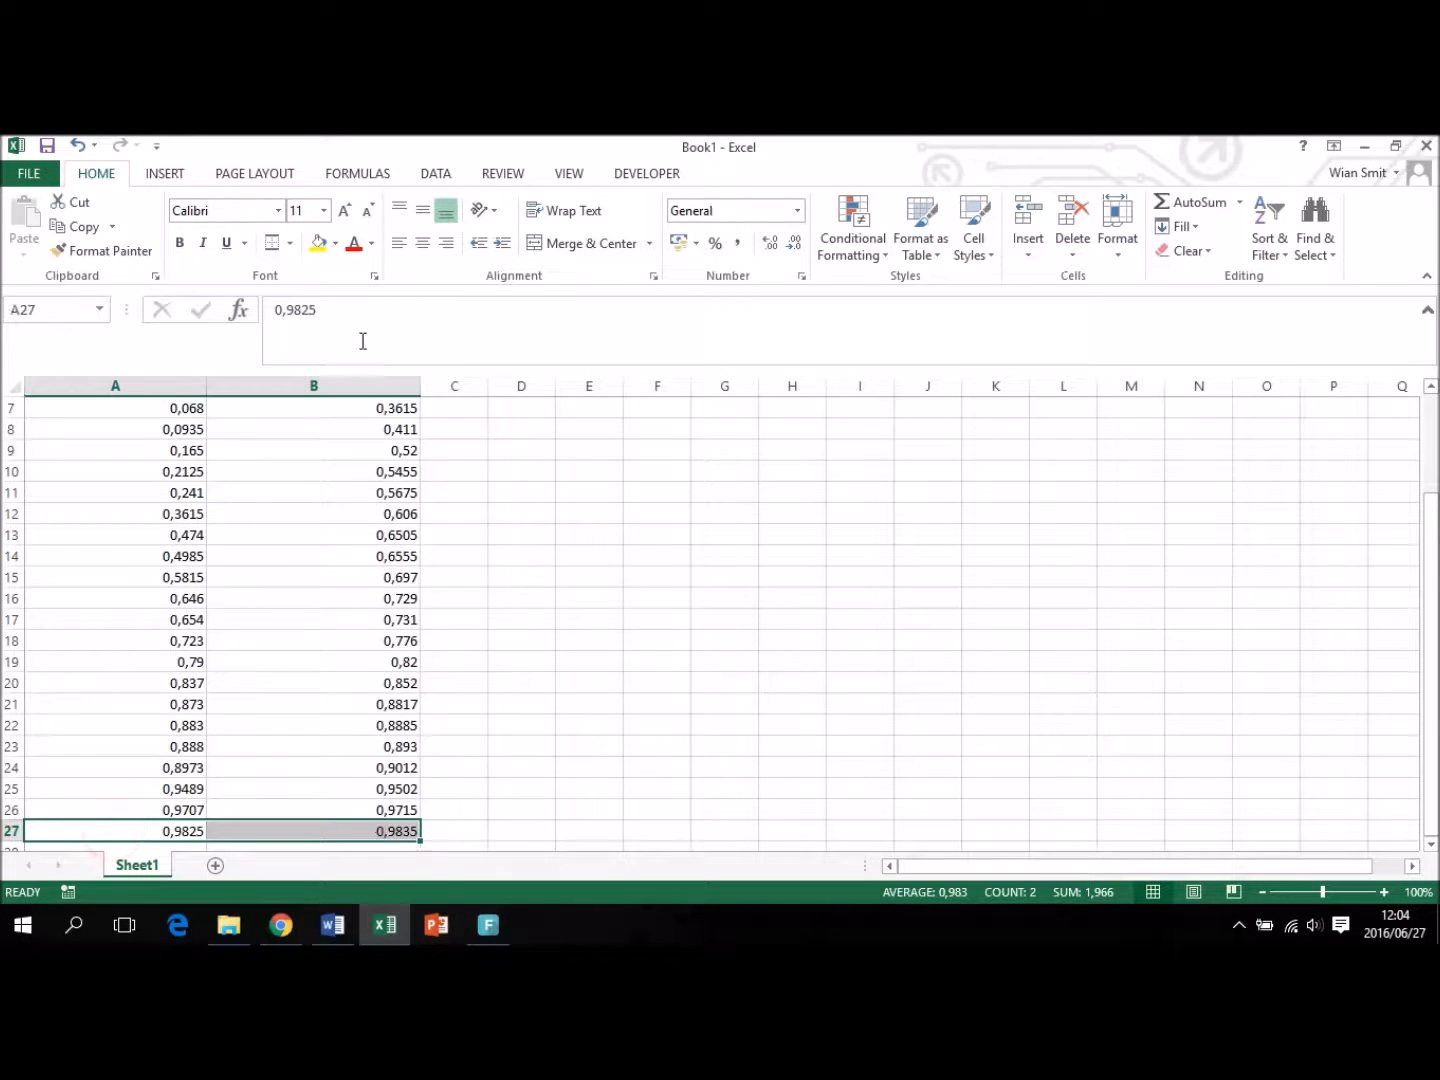
pyautogui.click(290, 243)
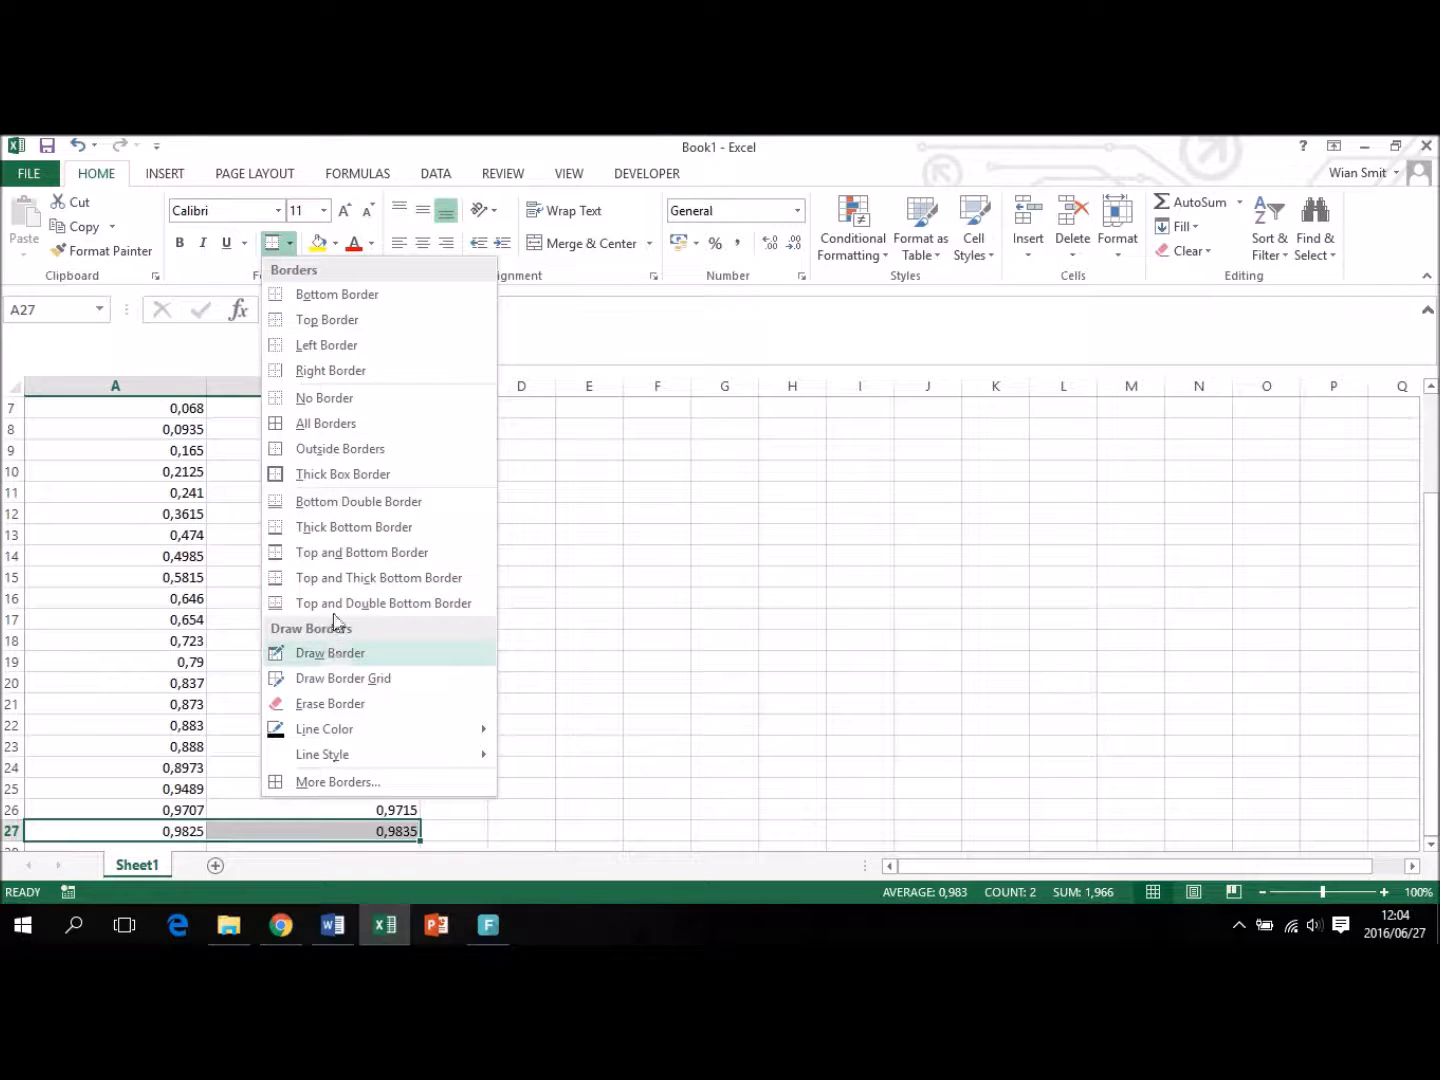
pyautogui.click(350, 294)
pyautogui.click(484, 619)
# - Copy the data range A2:B27 and paste it as a table into the blank Word document
pyautogui.moveTo(1434, 620); pyautogui.dragTo(691, 469)
pyautogui.moveTo(90, 431); pyautogui.dragTo(281, 783)
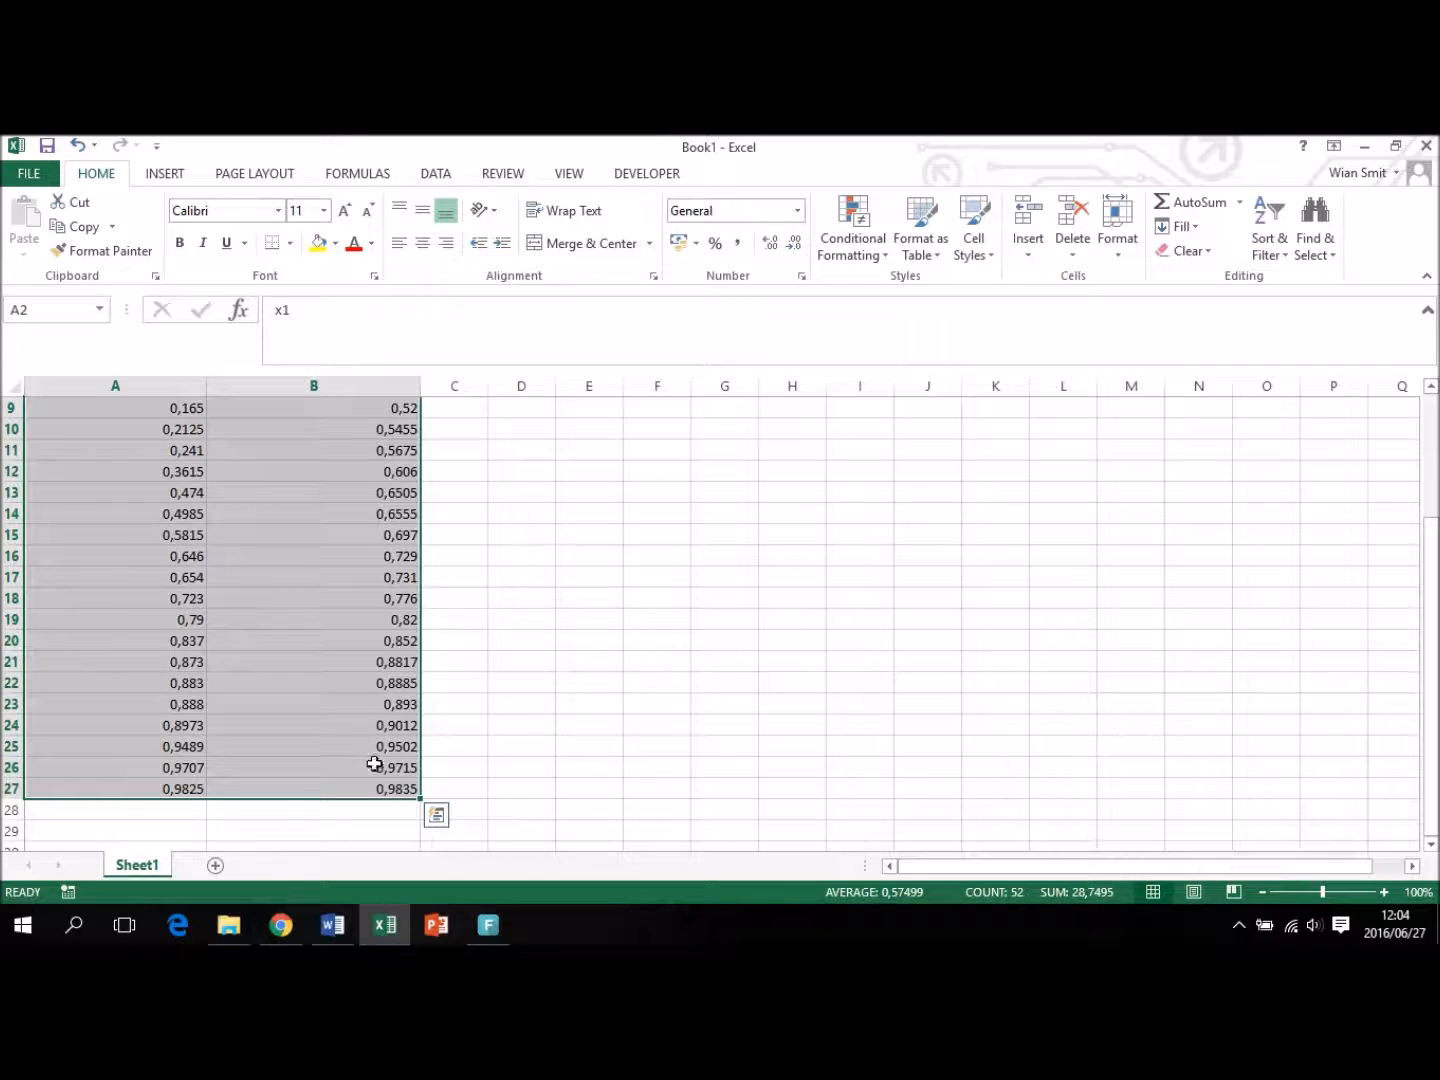
pyautogui.hotkey('ctrl', 'c')
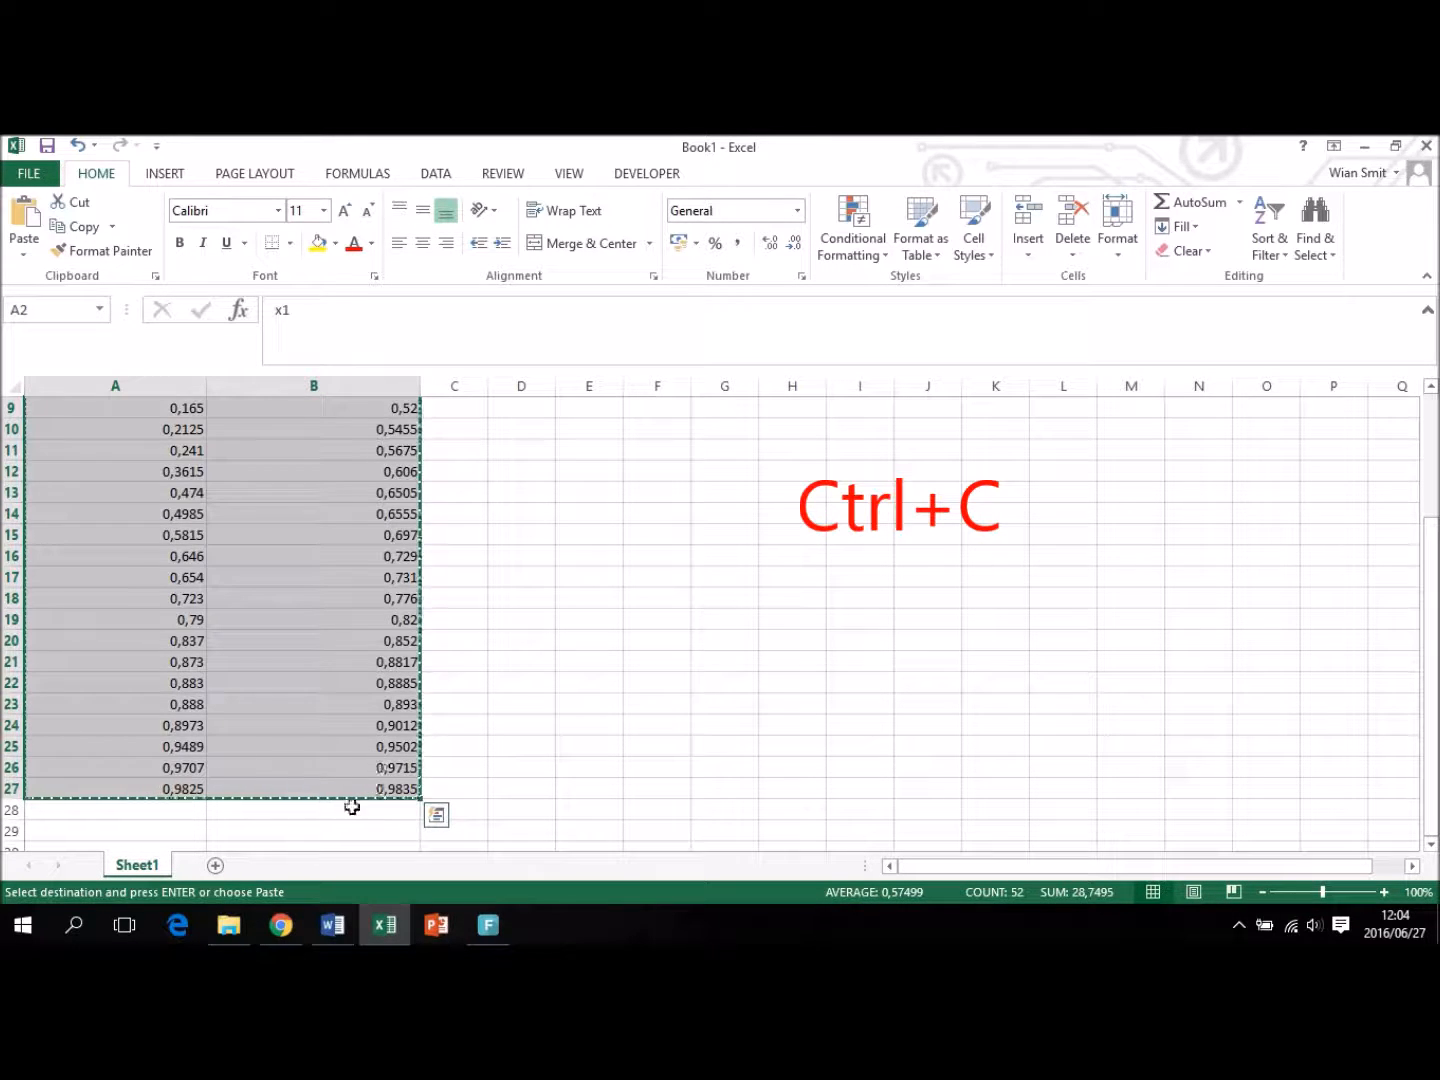
pyautogui.click(346, 928)
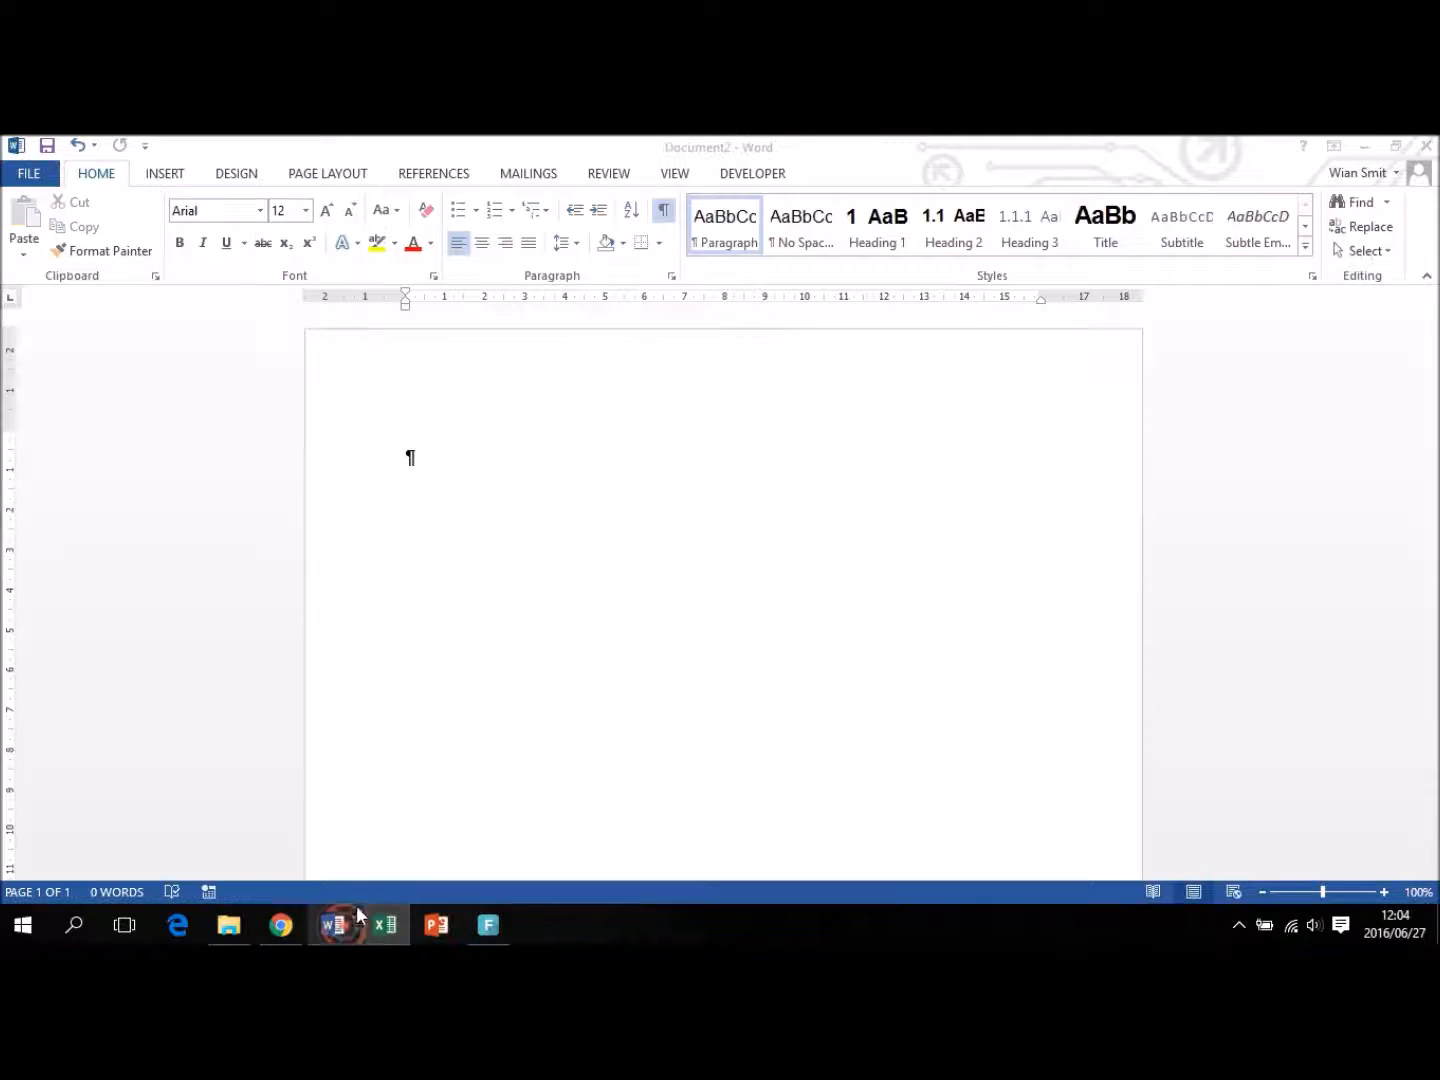
pyautogui.hotkey('ctrl', 'v')
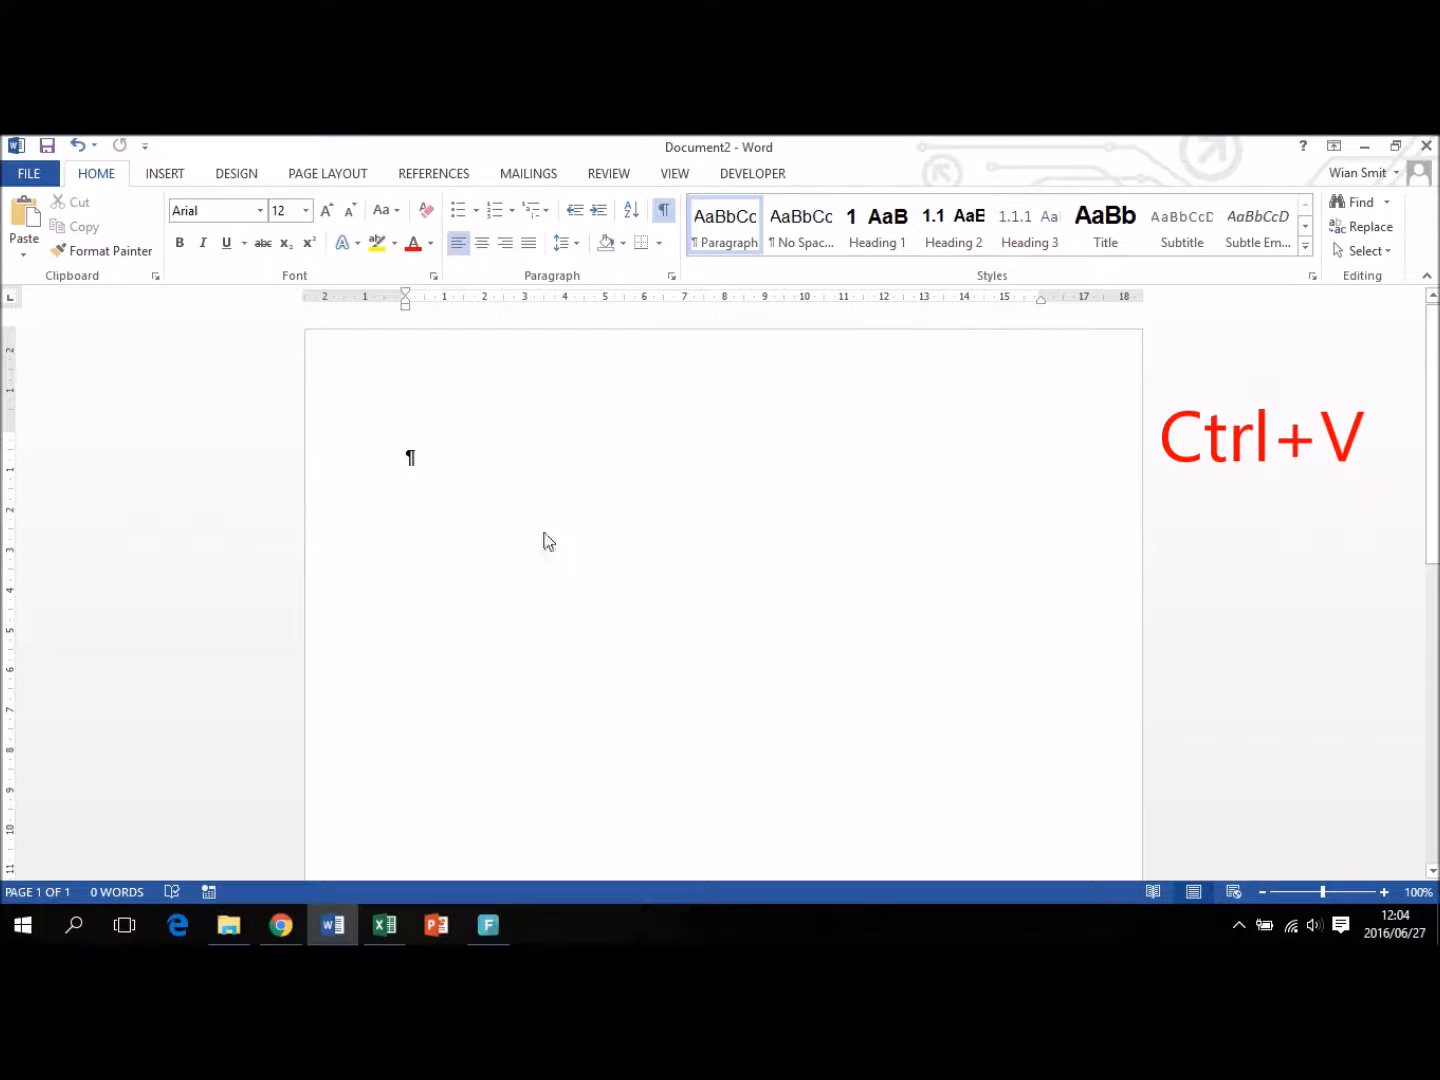
# - Center the entire pasted table horizontally on the page
pyautogui.moveTo(1434, 570); pyautogui.dragTo(1438, 473)
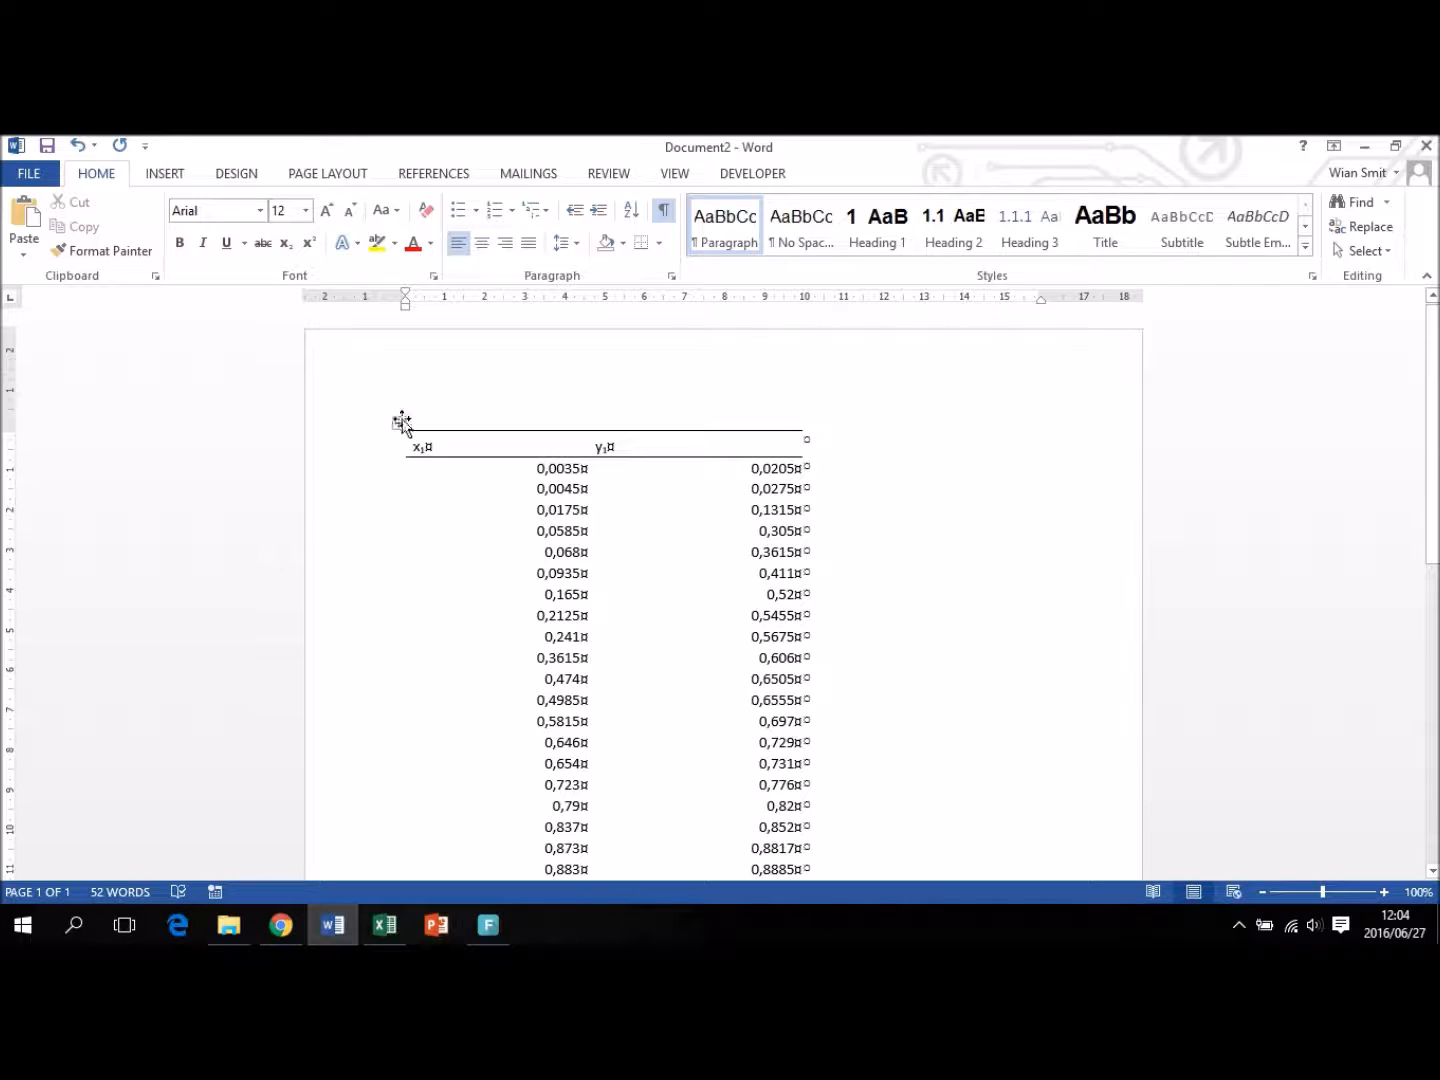
pyautogui.click(400, 423)
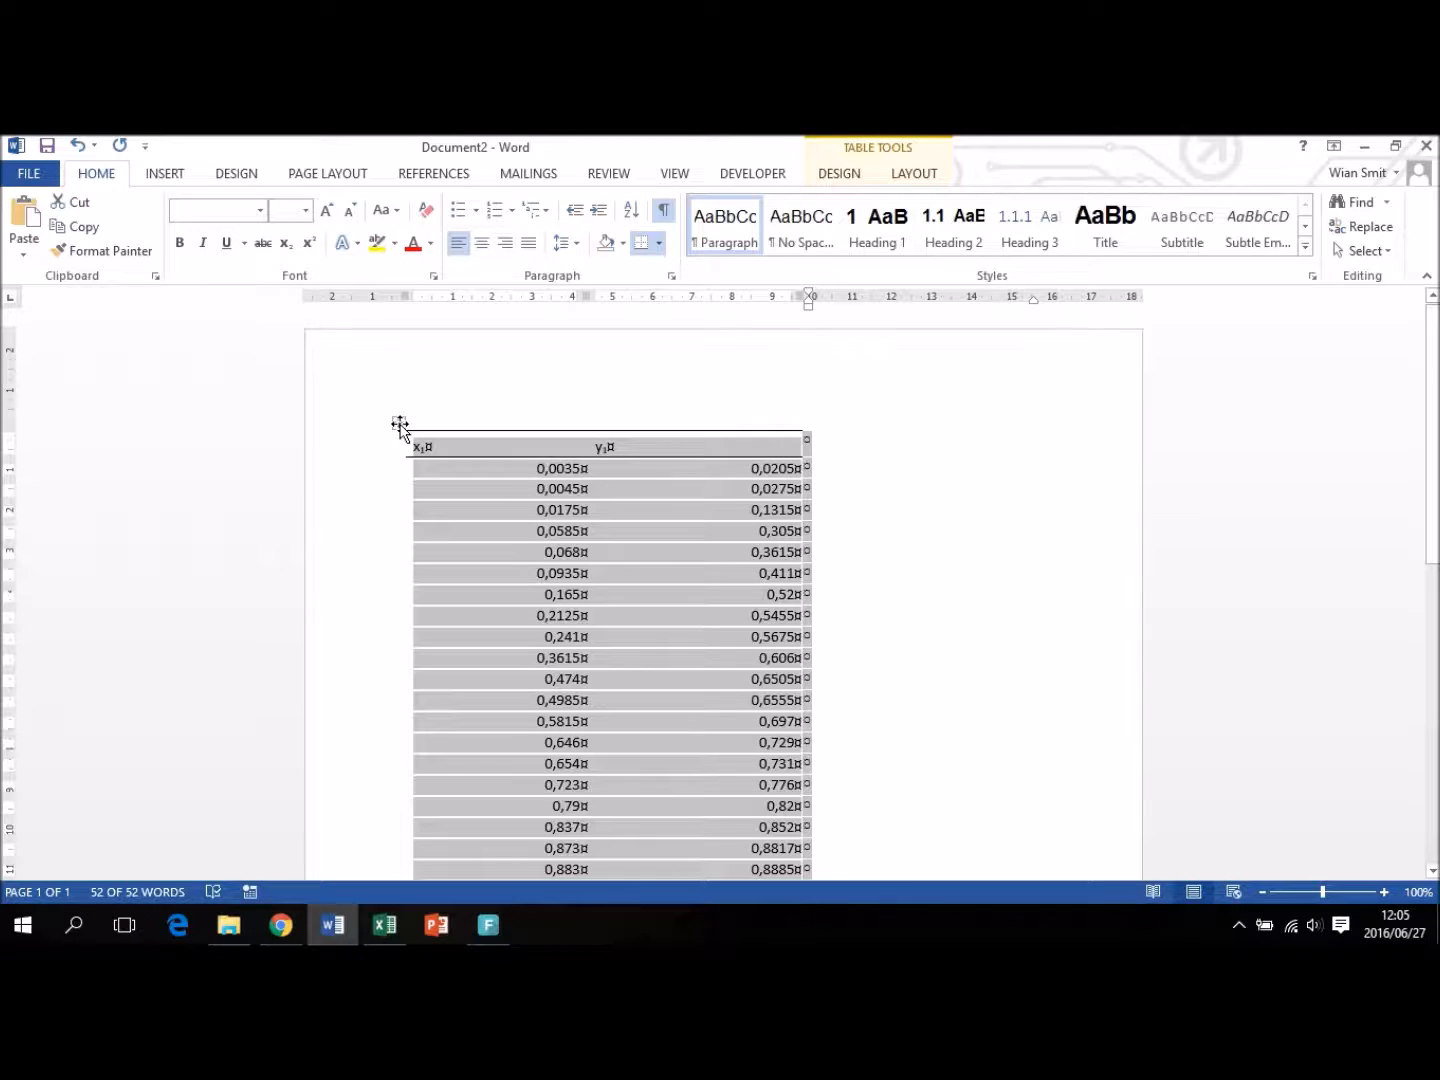
pyautogui.click(480, 243)
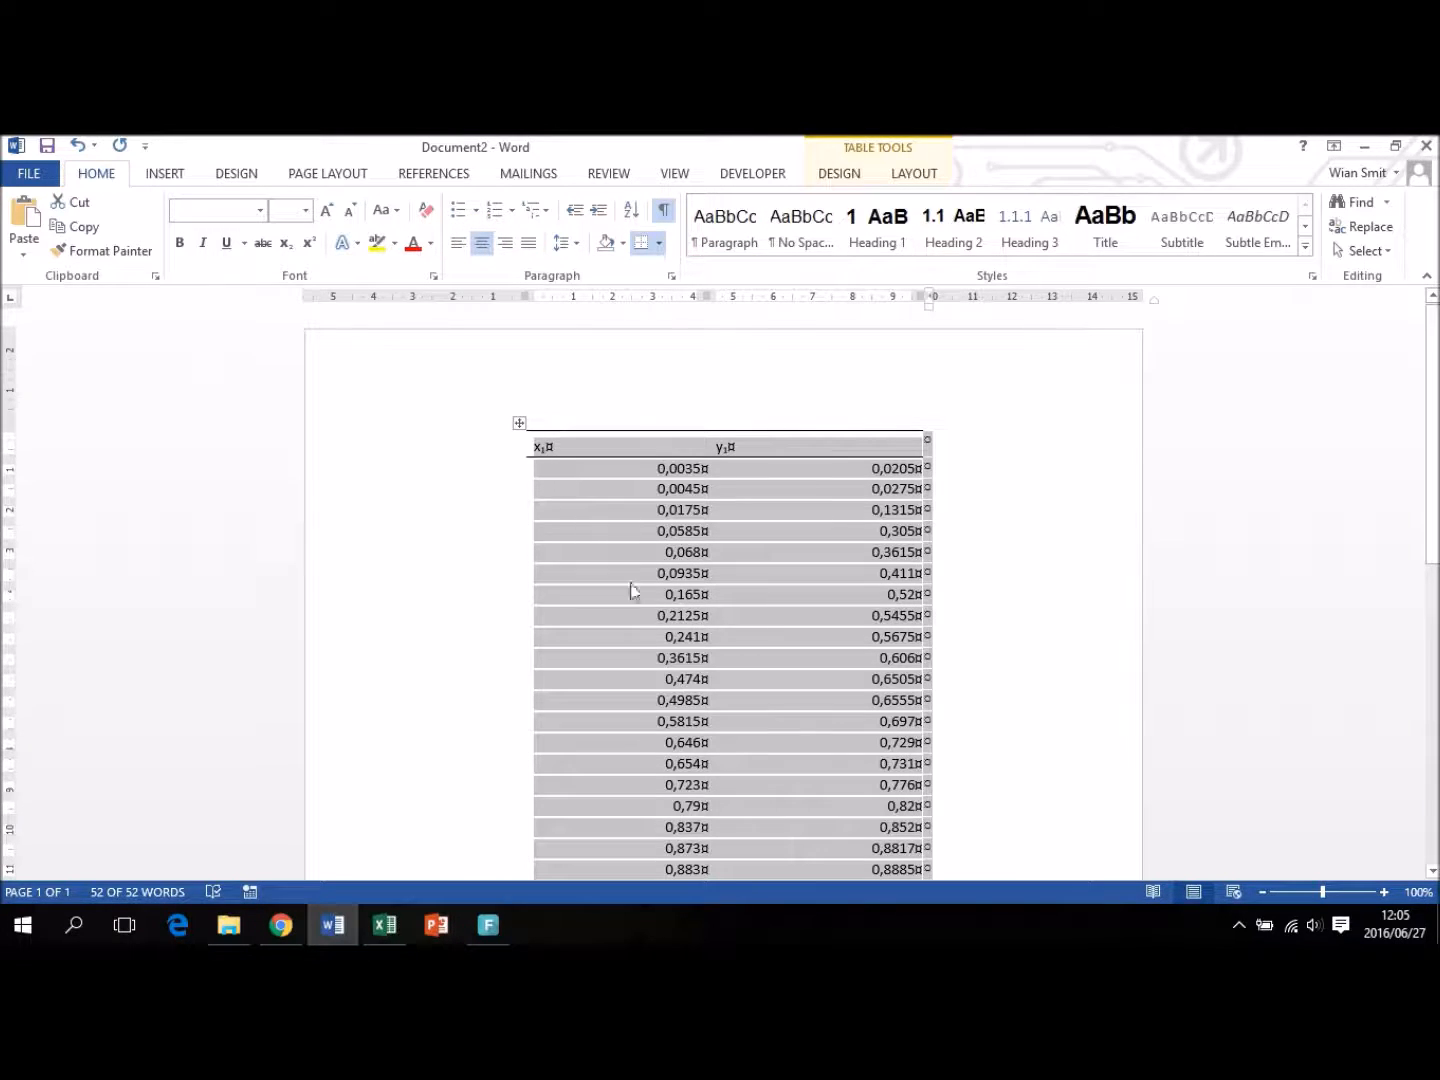
# - Center the text in all cells of the table, from the header row to the last data row
pyautogui.scroll(-2, 585, 460)
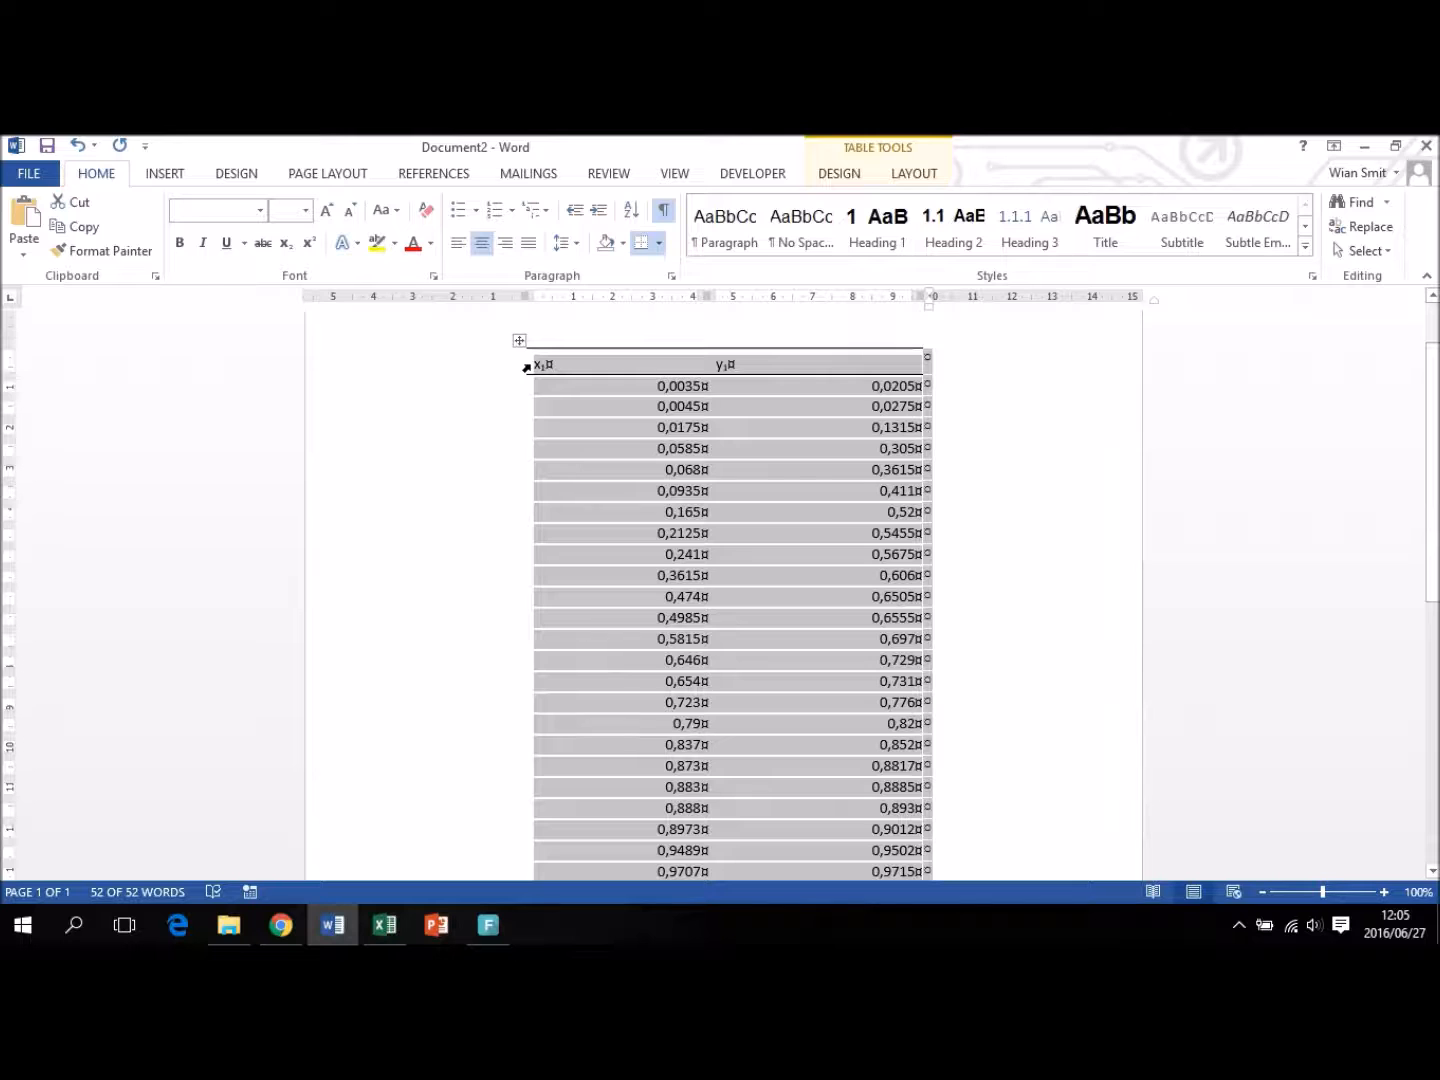
pyautogui.moveTo(526, 367); pyautogui.dragTo(827, 618)
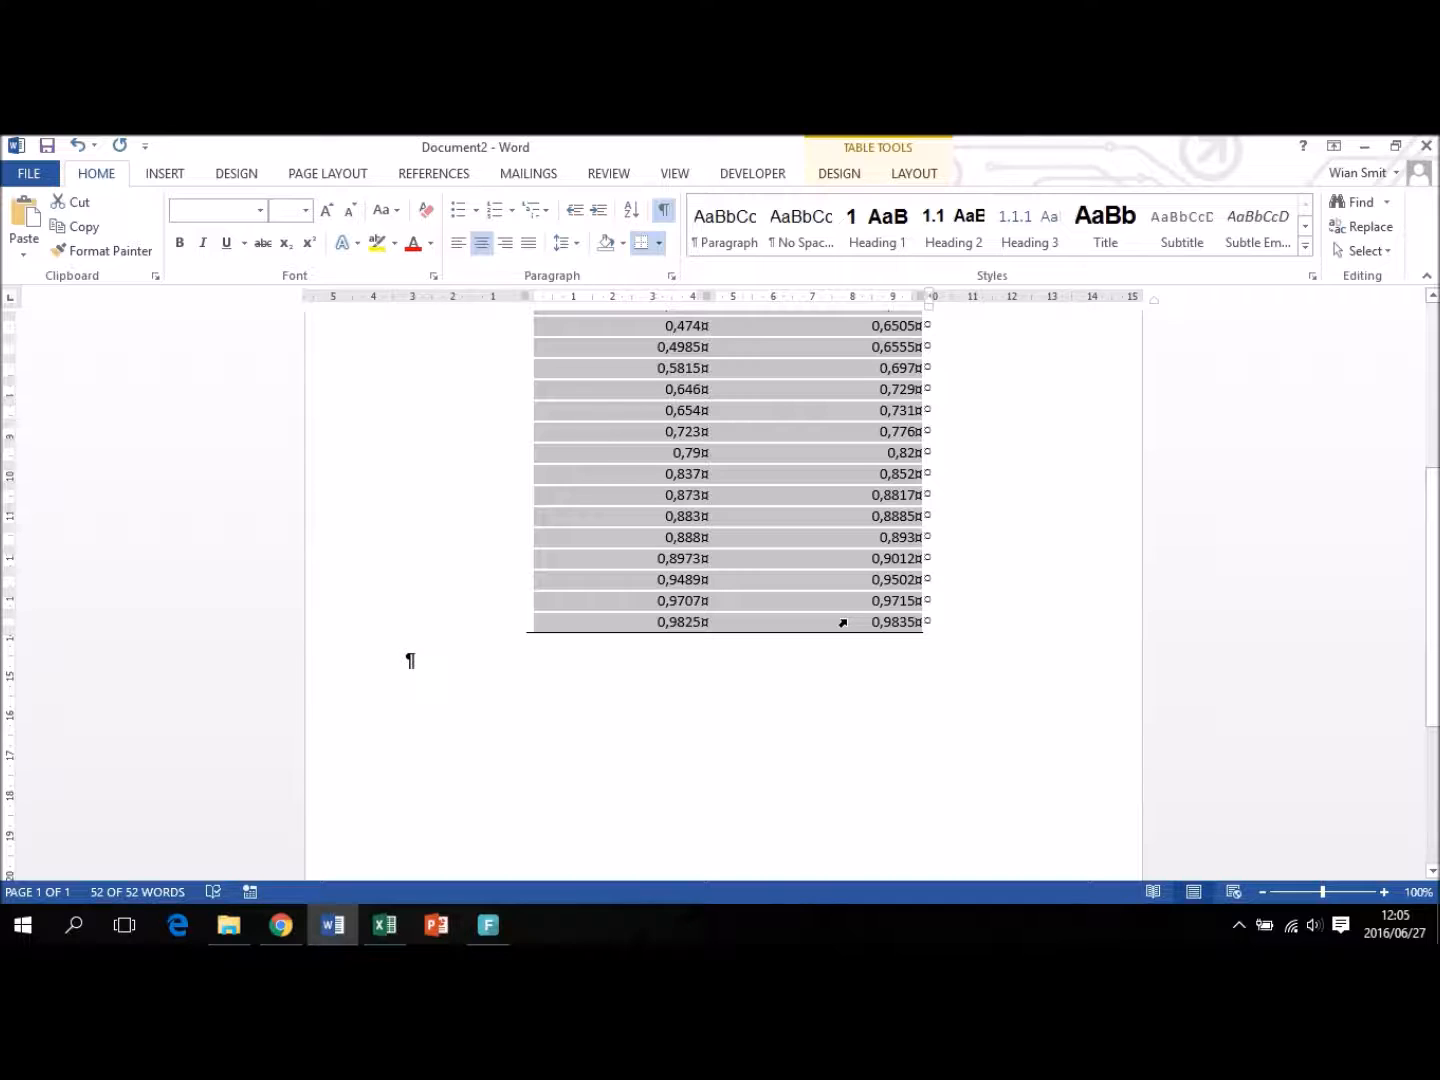
pyautogui.click(481, 243)
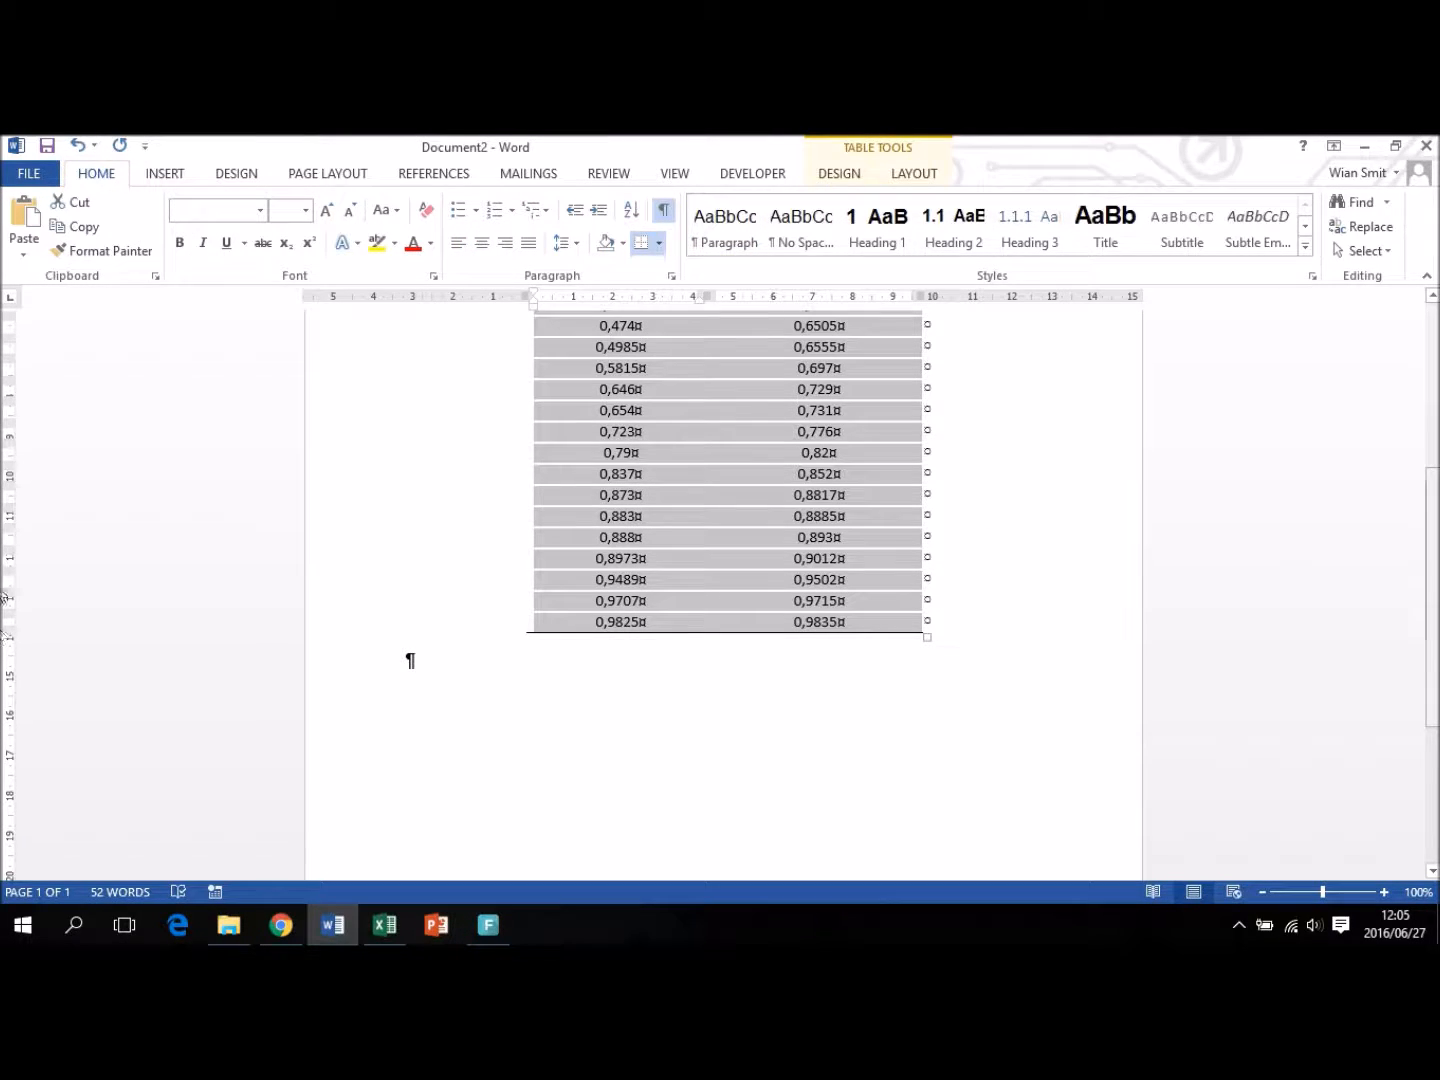
pyautogui.scroll(6, 4, 600)
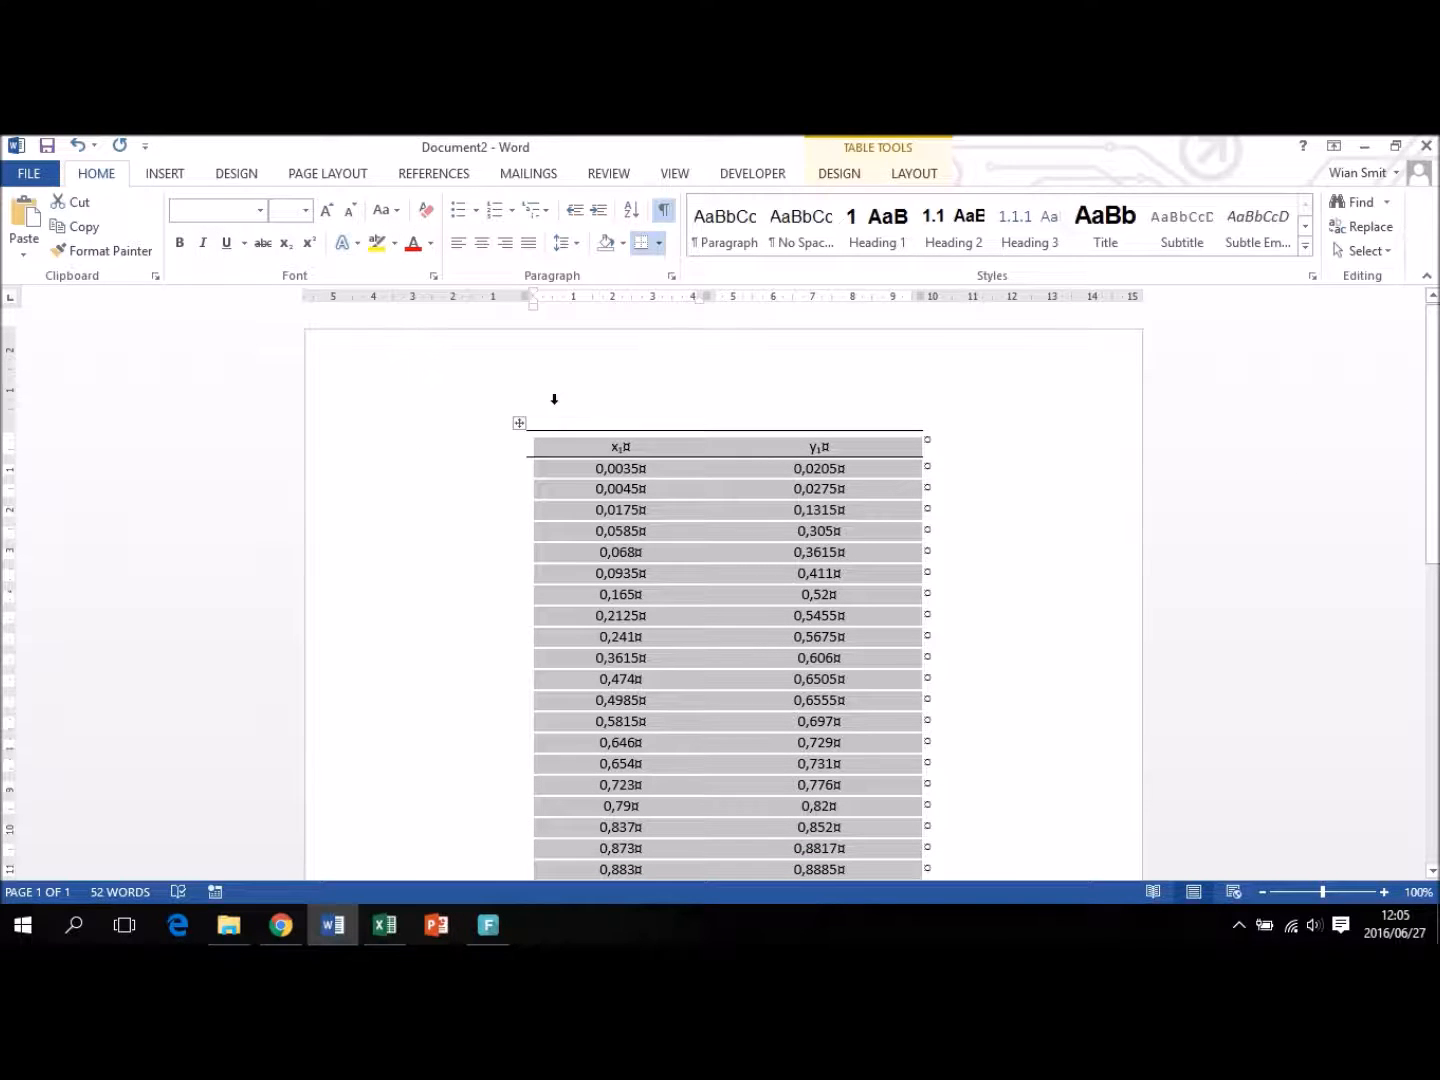
# - Insert a caption with the label Table above the whole data table
pyautogui.moveTo(1435, 398); pyautogui.dragTo(1436, 610)
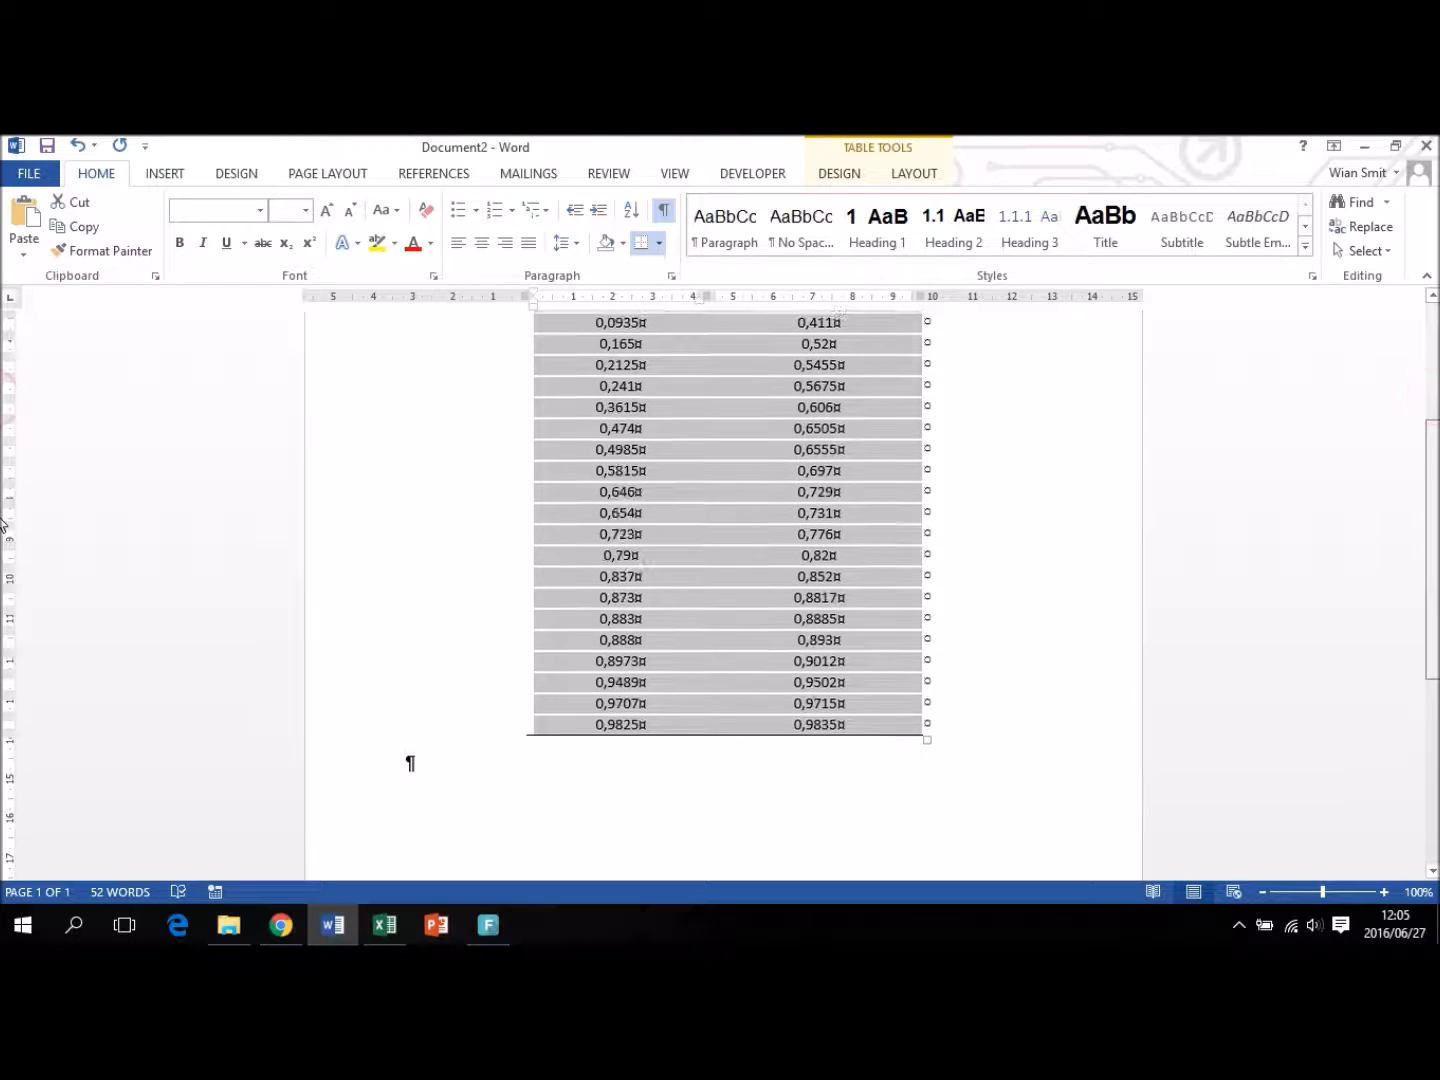
pyautogui.click(722, 757)
pyautogui.moveTo(1435, 642); pyautogui.dragTo(1436, 499)
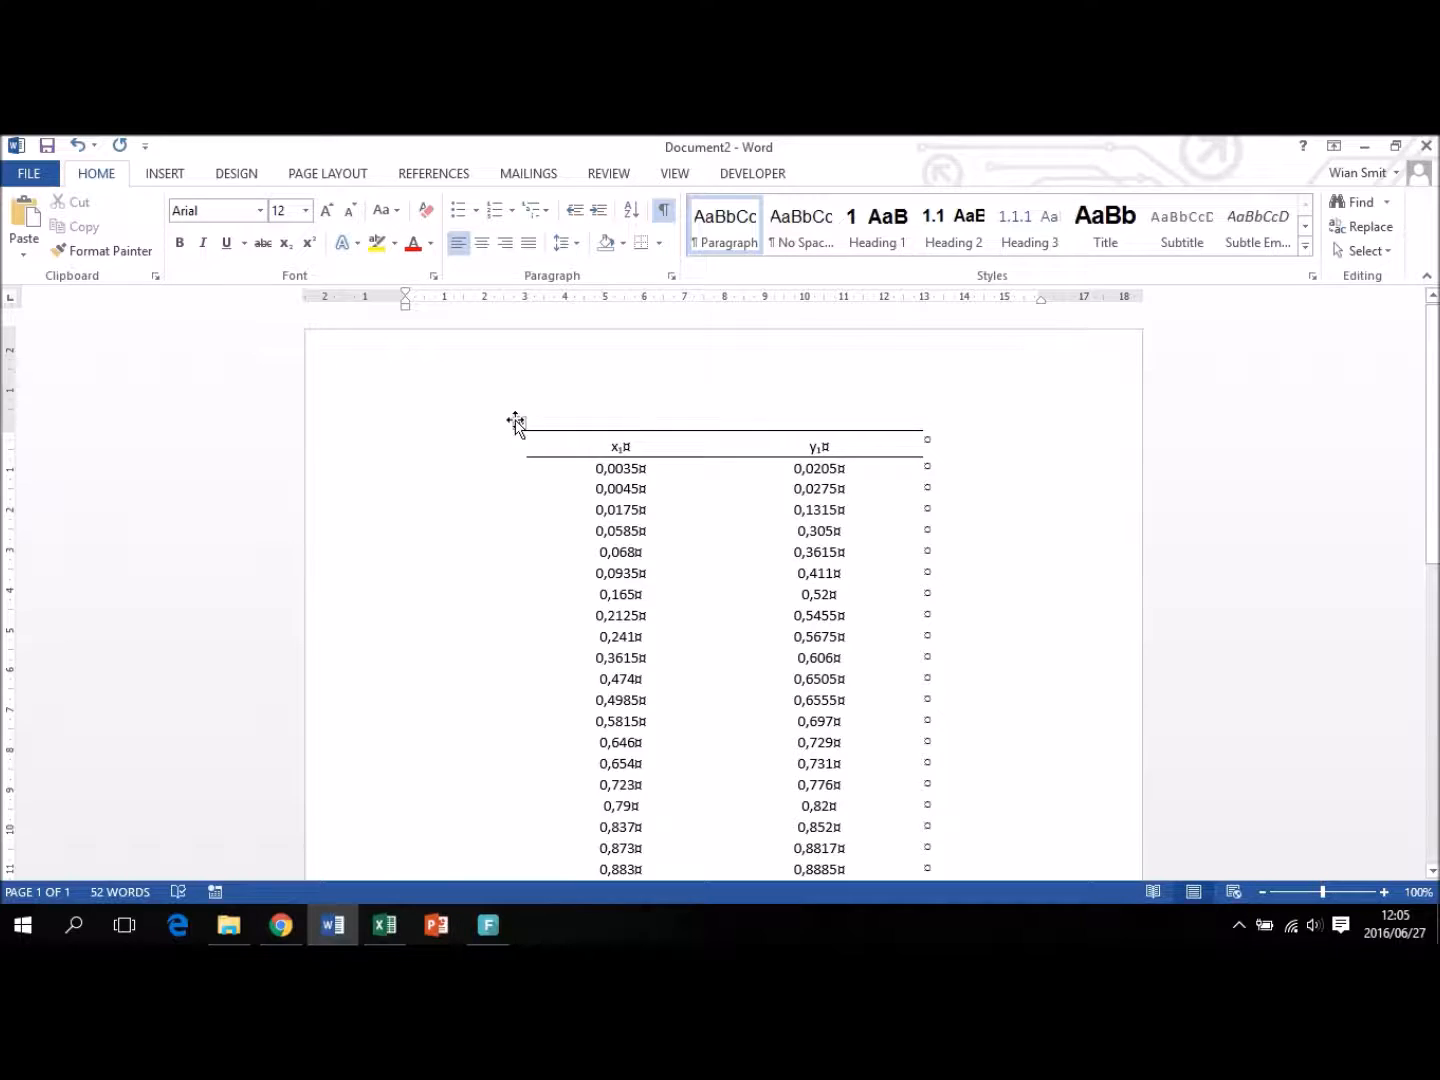
pyautogui.click(519, 422)
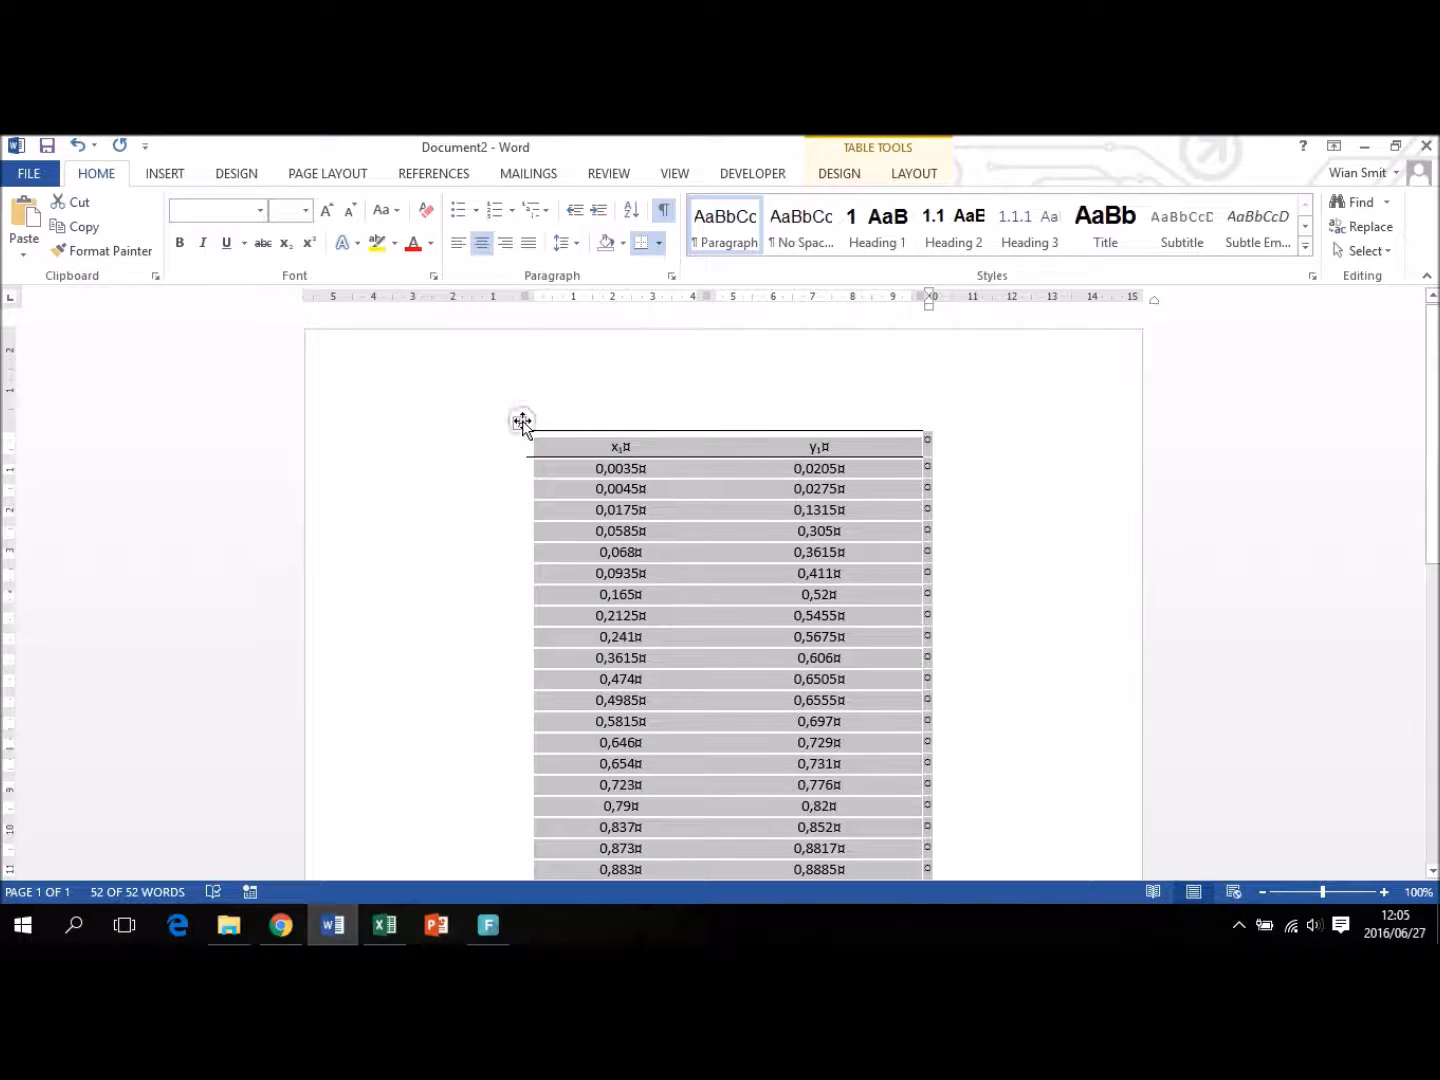
pyautogui.rightClick(522, 421)
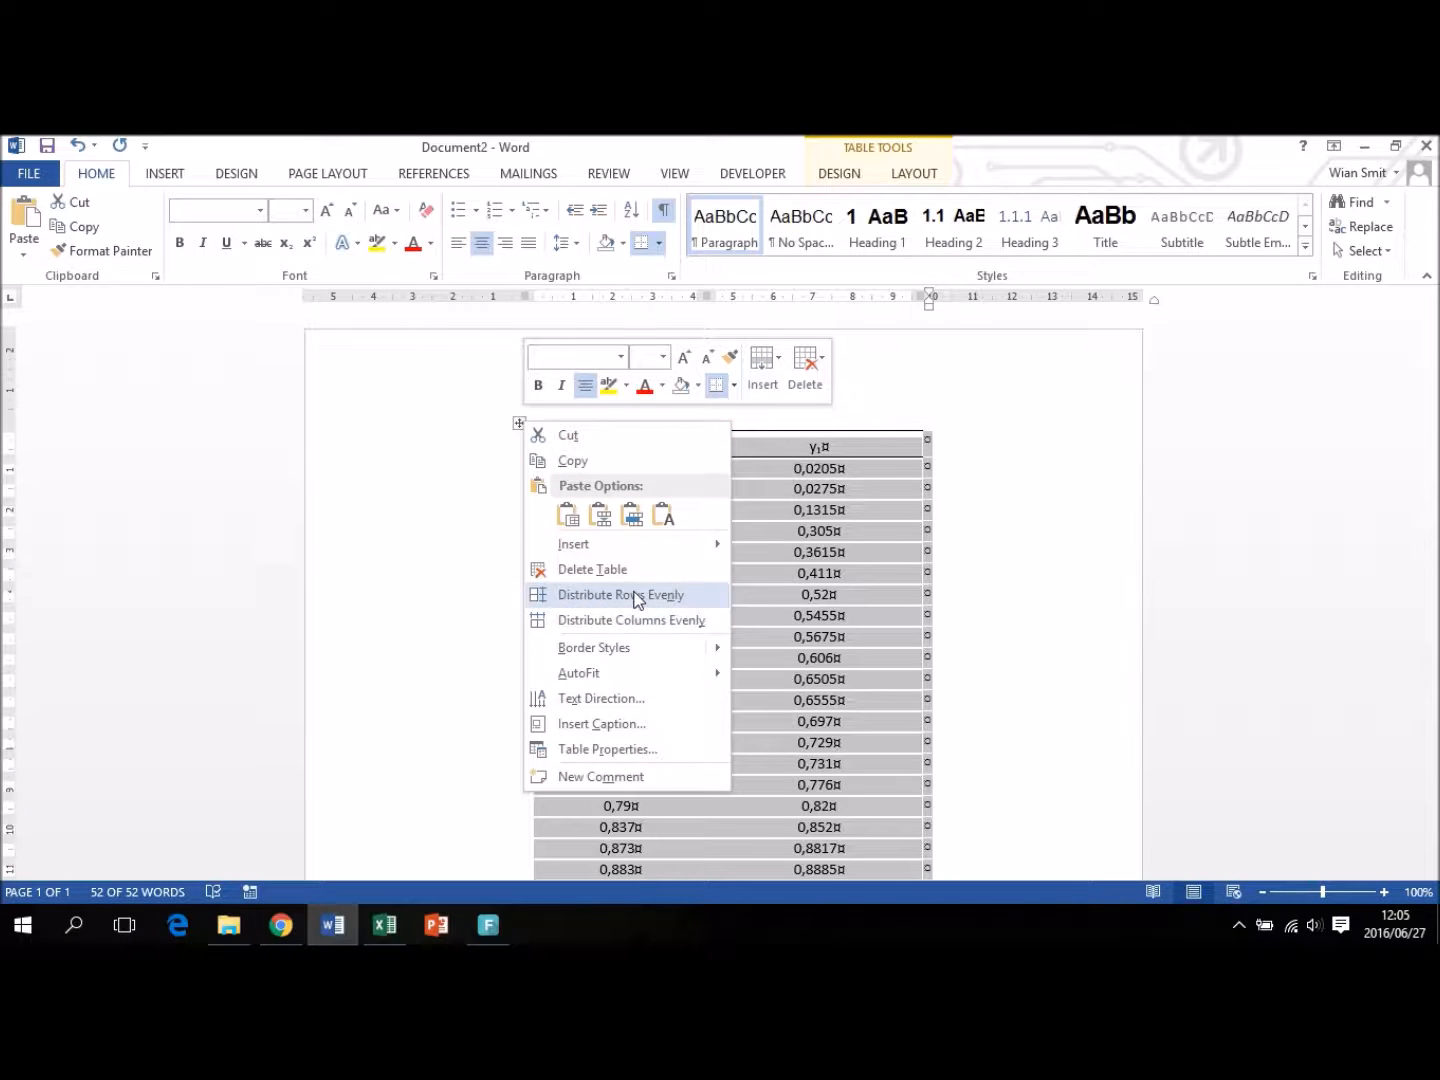
pyautogui.click(700, 724)
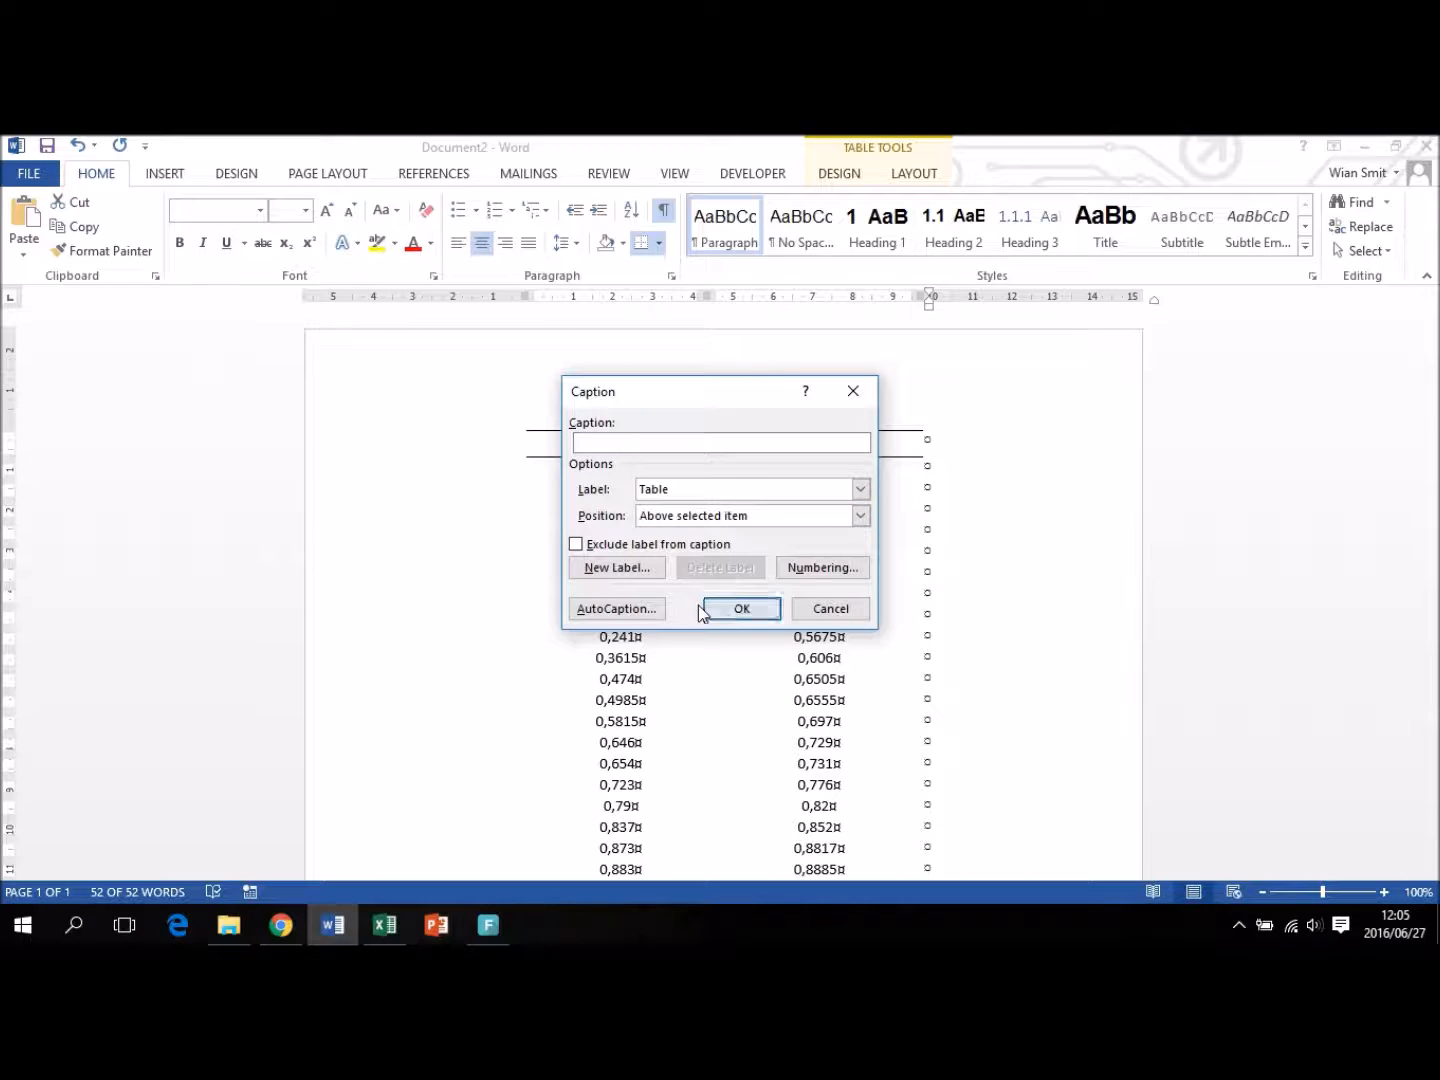
pyautogui.click(743, 610)
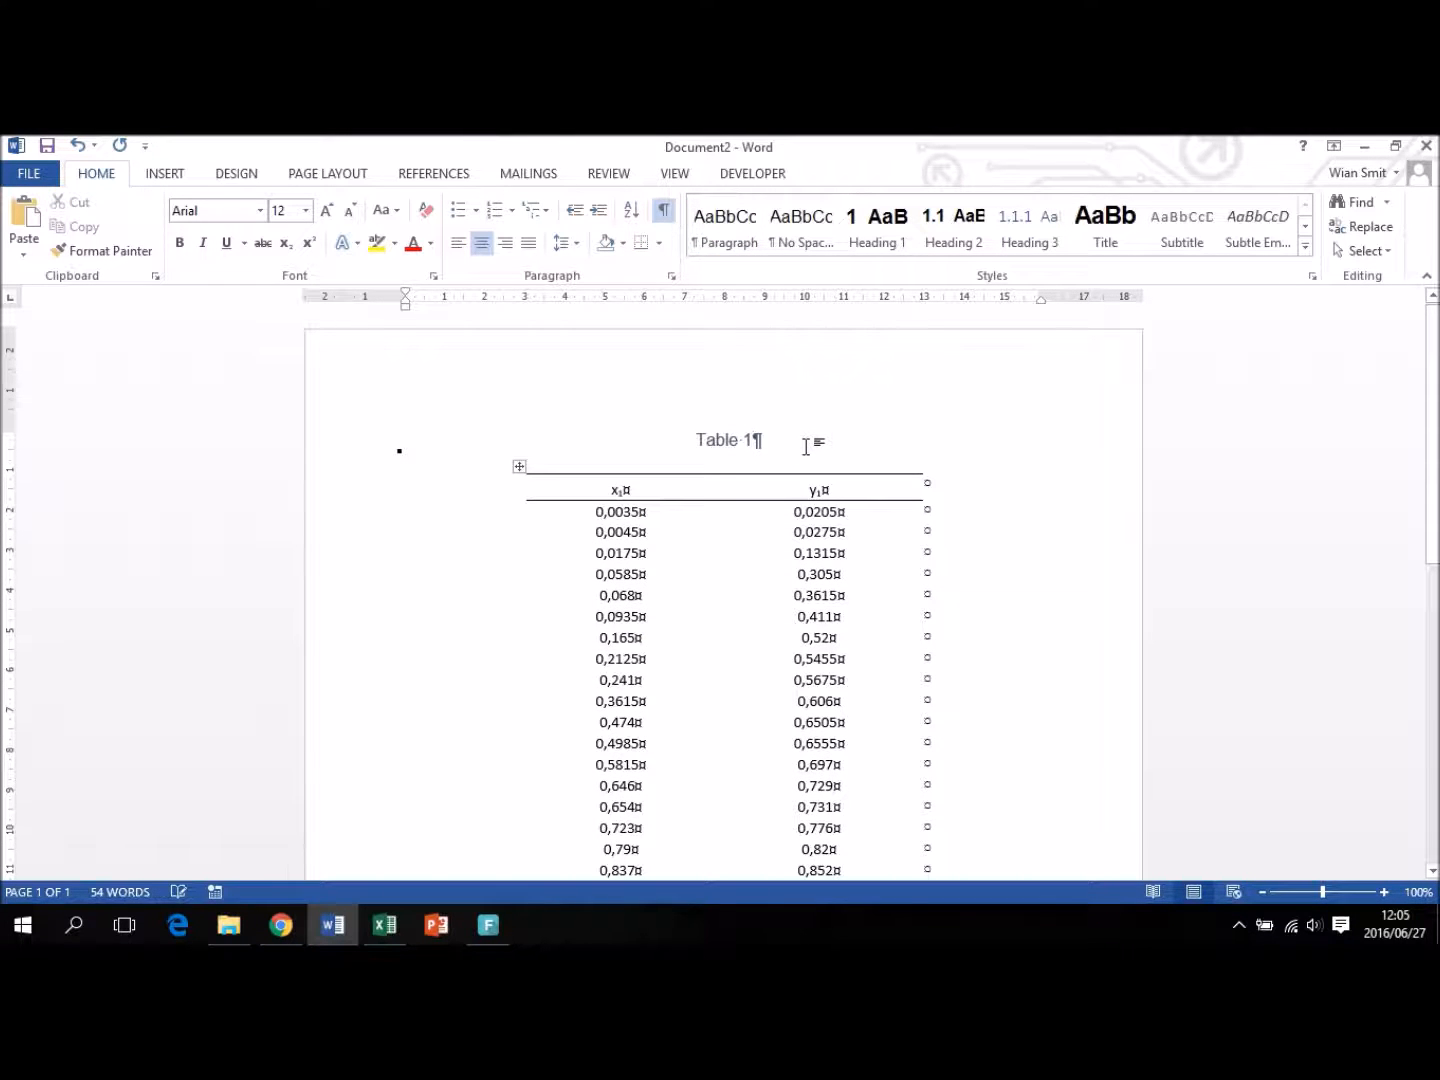
# - Complete the table caption after its number with the text ": Vapour liquid equilibrium data"
pyautogui.write(':')
pyautogui.click(761, 437)
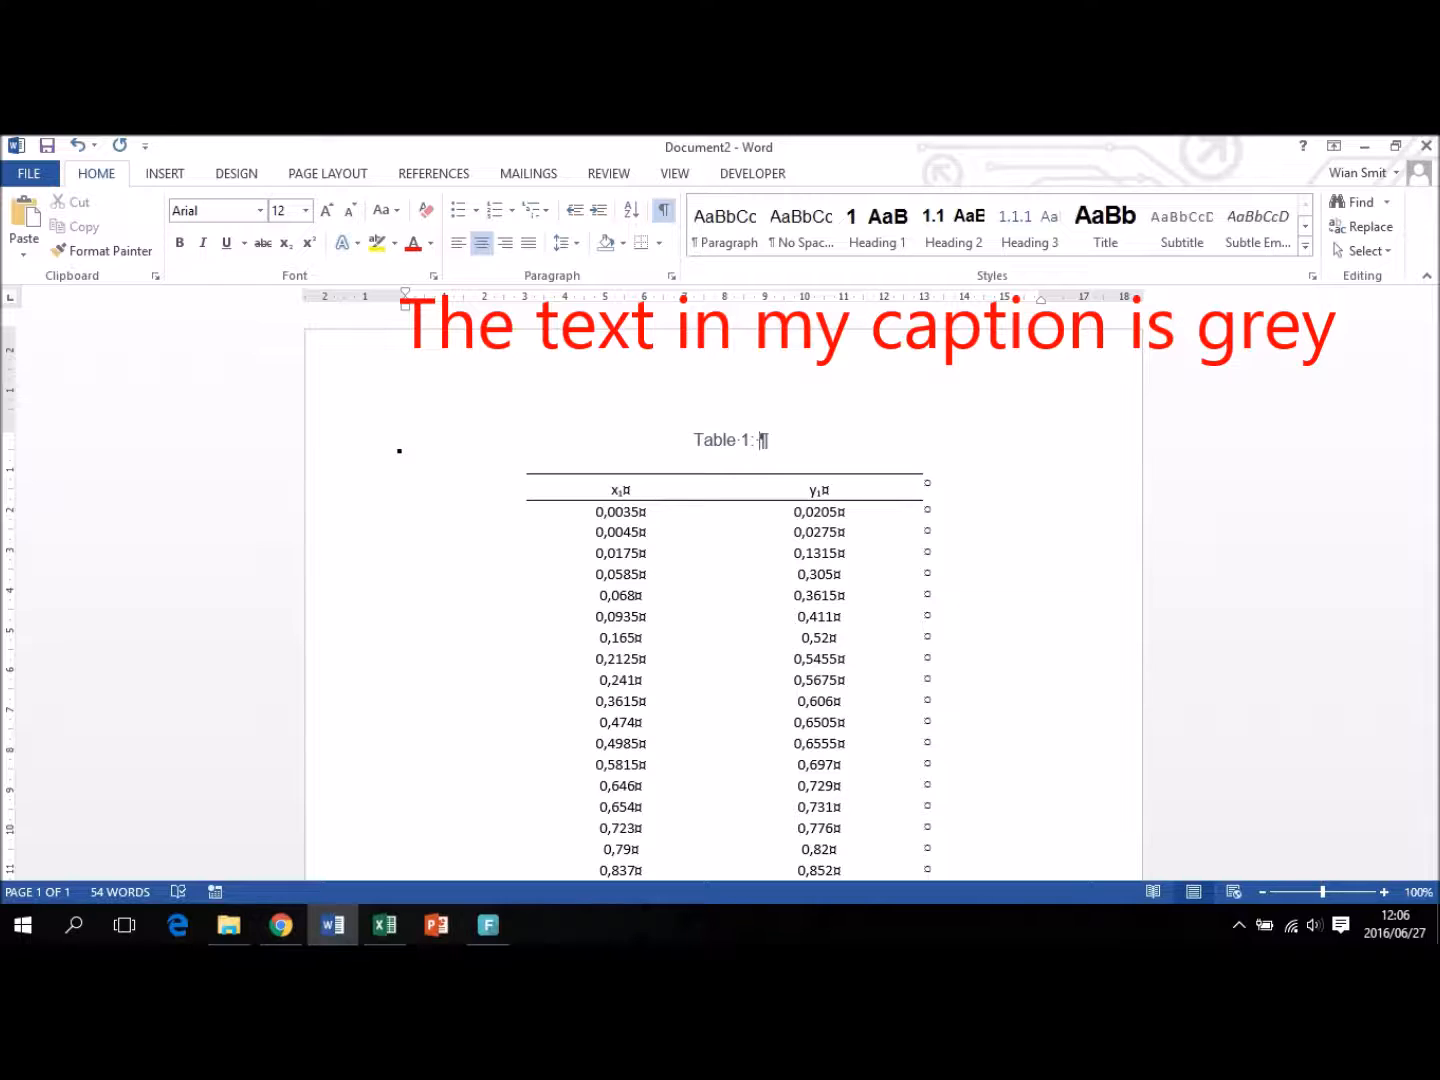
pyautogui.write('Vap')
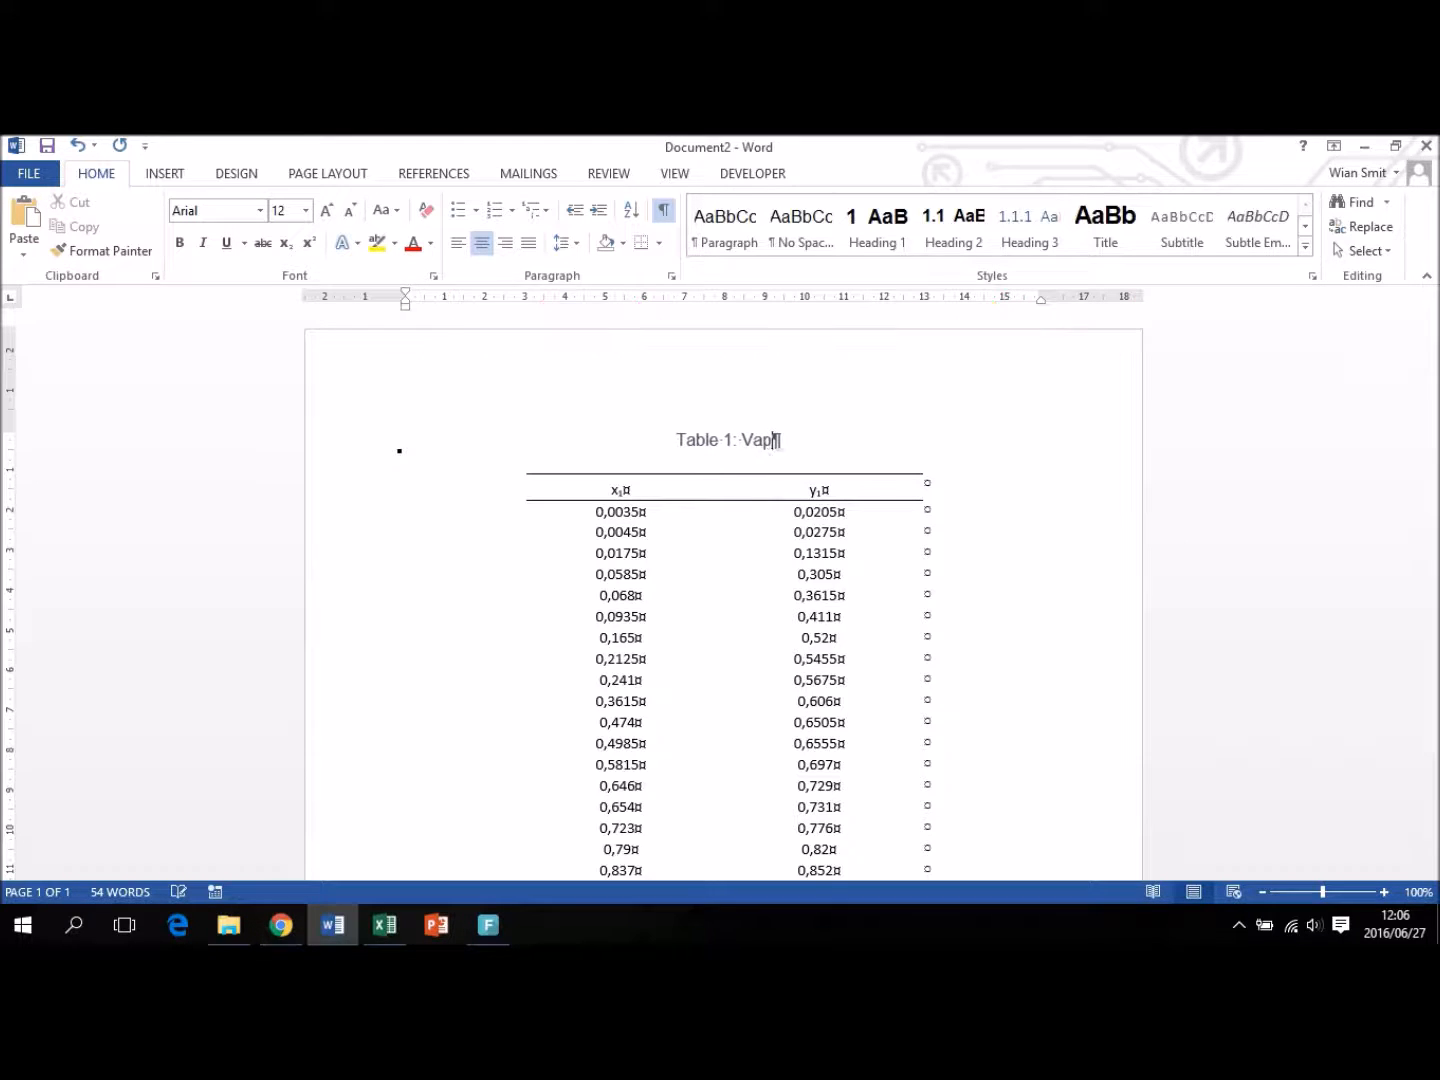
pyautogui.write('our liq')
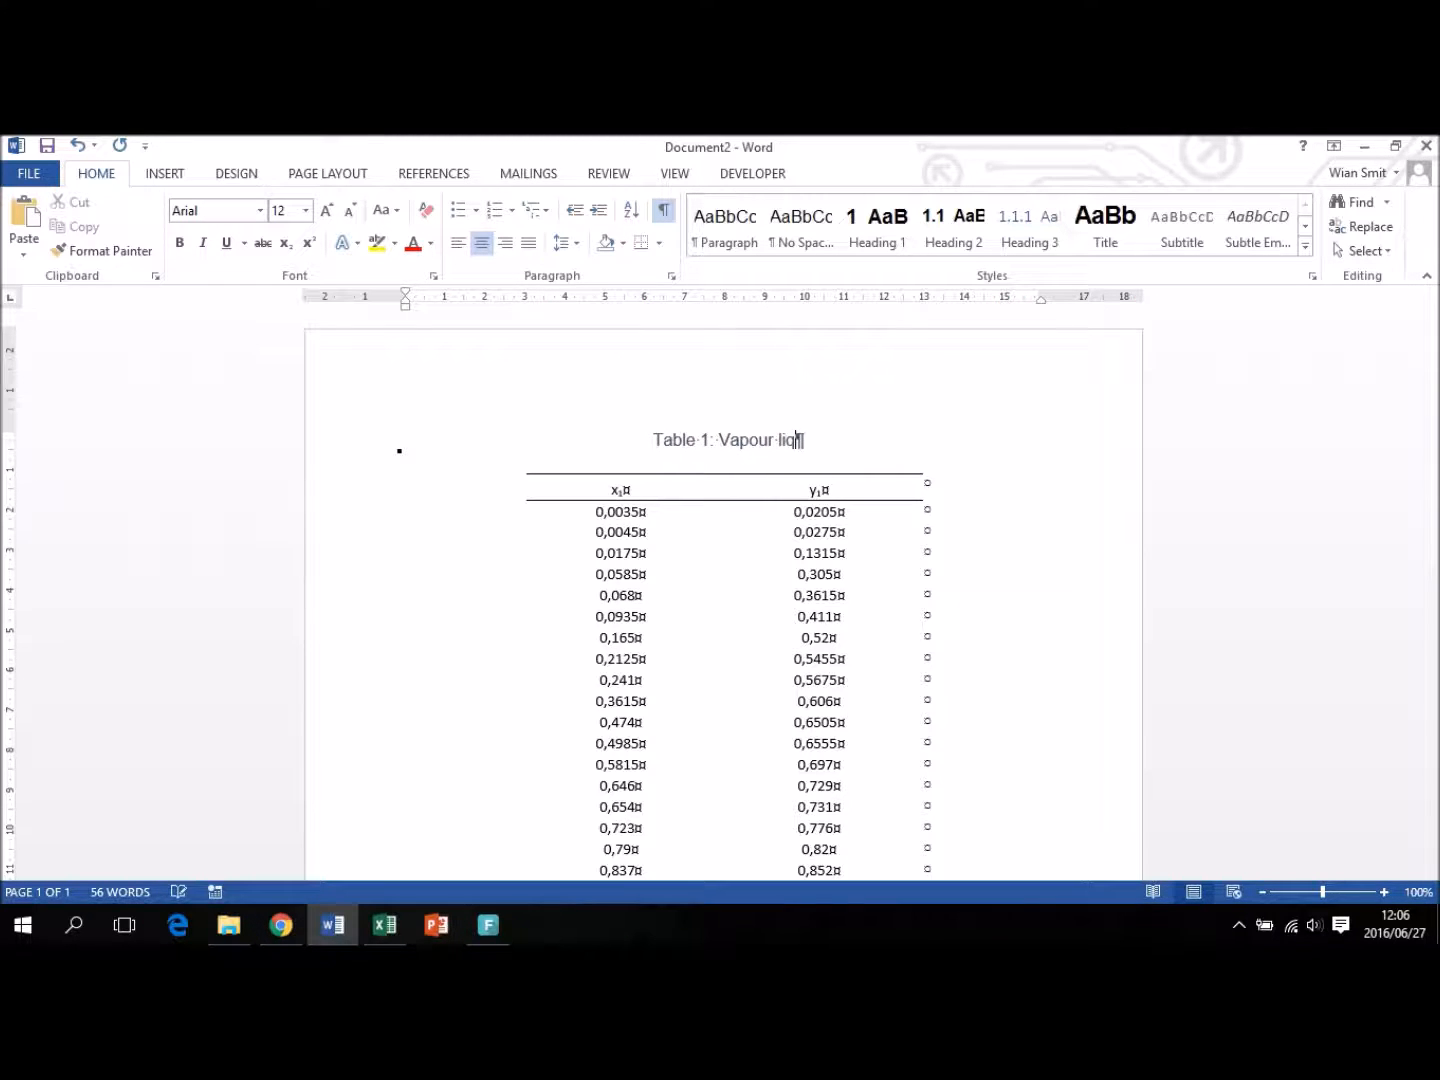
pyautogui.write('uid equilibrium data')
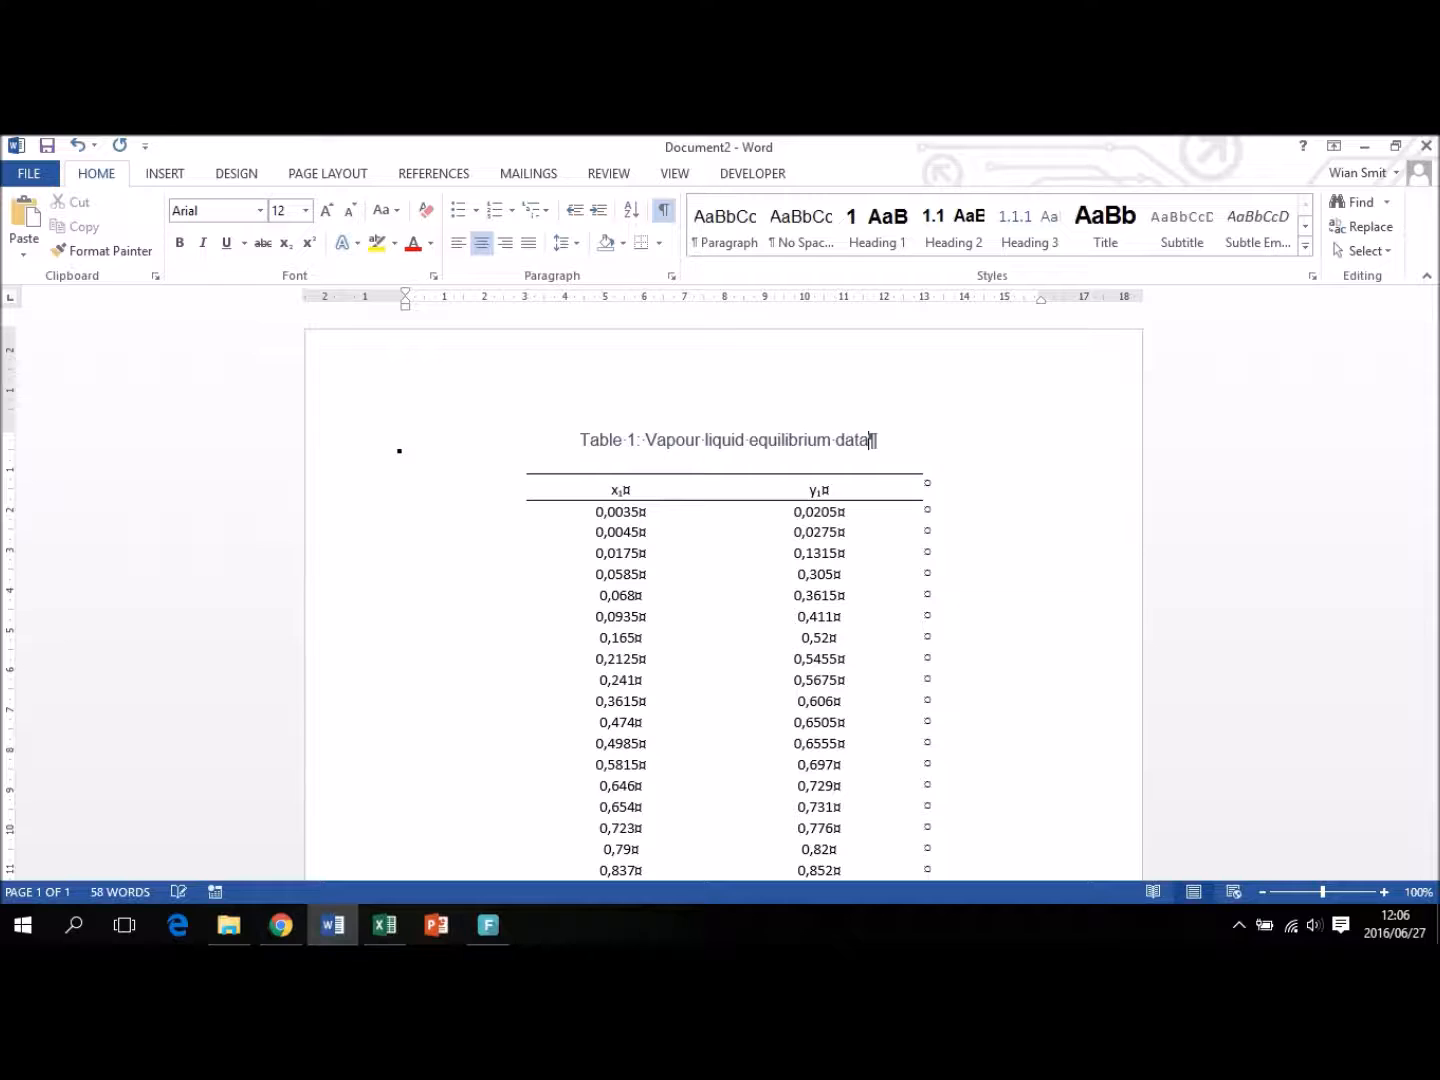
# - Make the "Table 1:" part of the caption bold
pyautogui.click(643, 437)
pyautogui.hotkey('shift', 'Left')
pyautogui.hotkey('shift', 'Left')
pyautogui.hotkey('shift', 'Left')
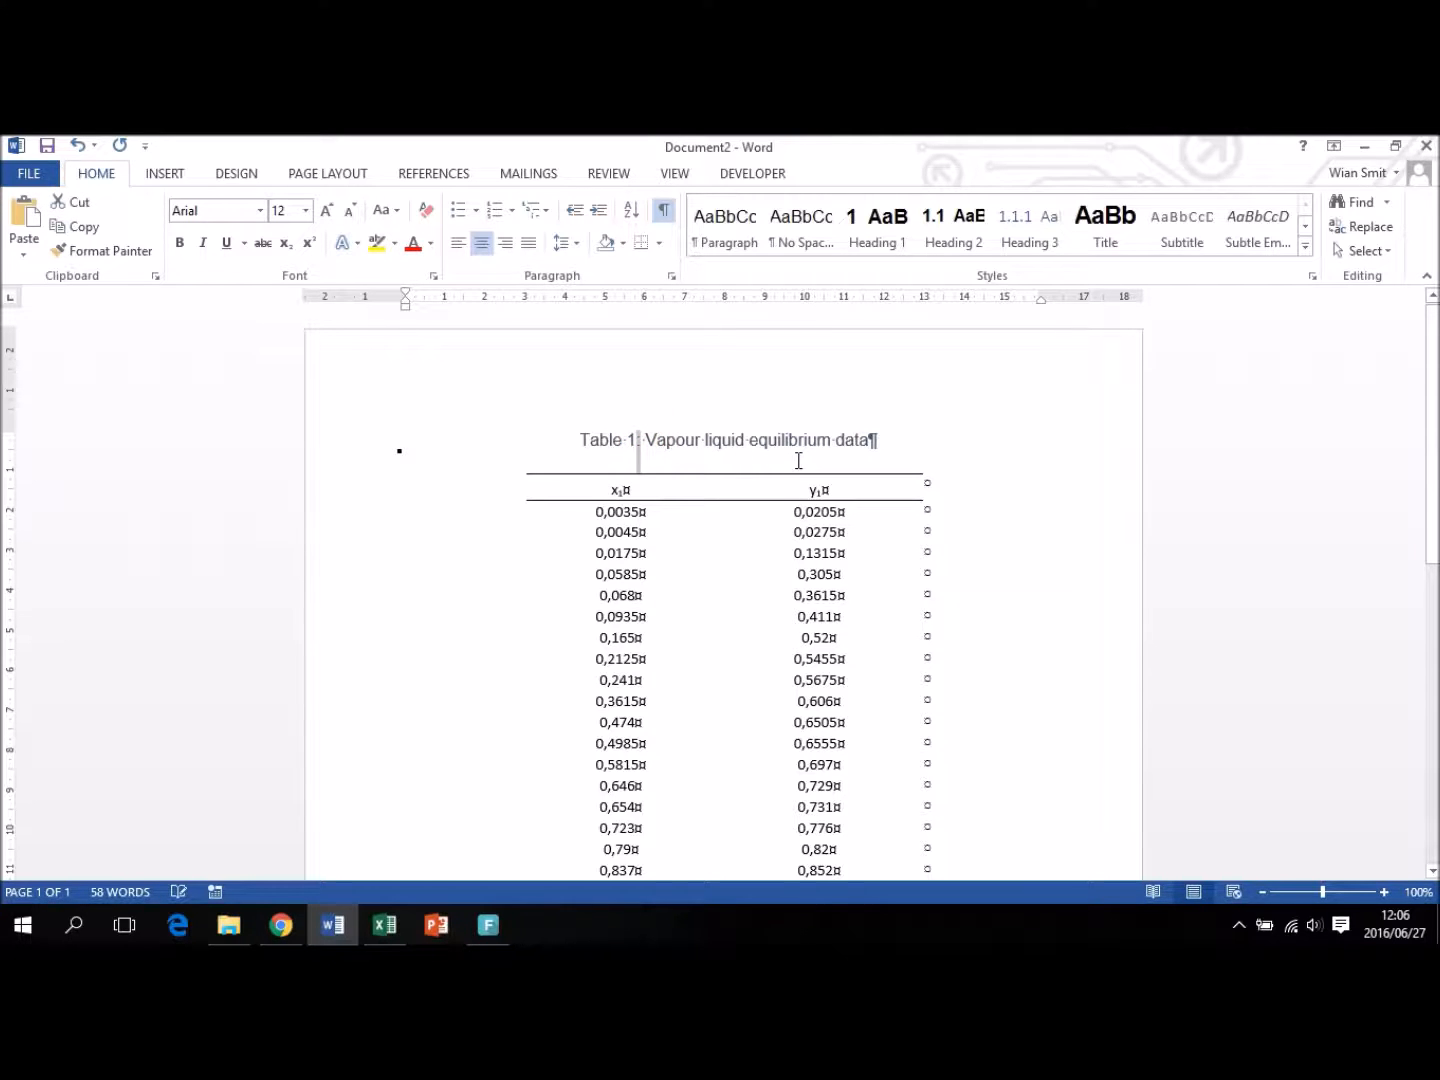
pyautogui.hotkey('shift', 'Left')
pyautogui.hotkey('shift', 'Left')
pyautogui.hotkey('shift', 'Left')
pyautogui.hotkey('shift', 'Left')
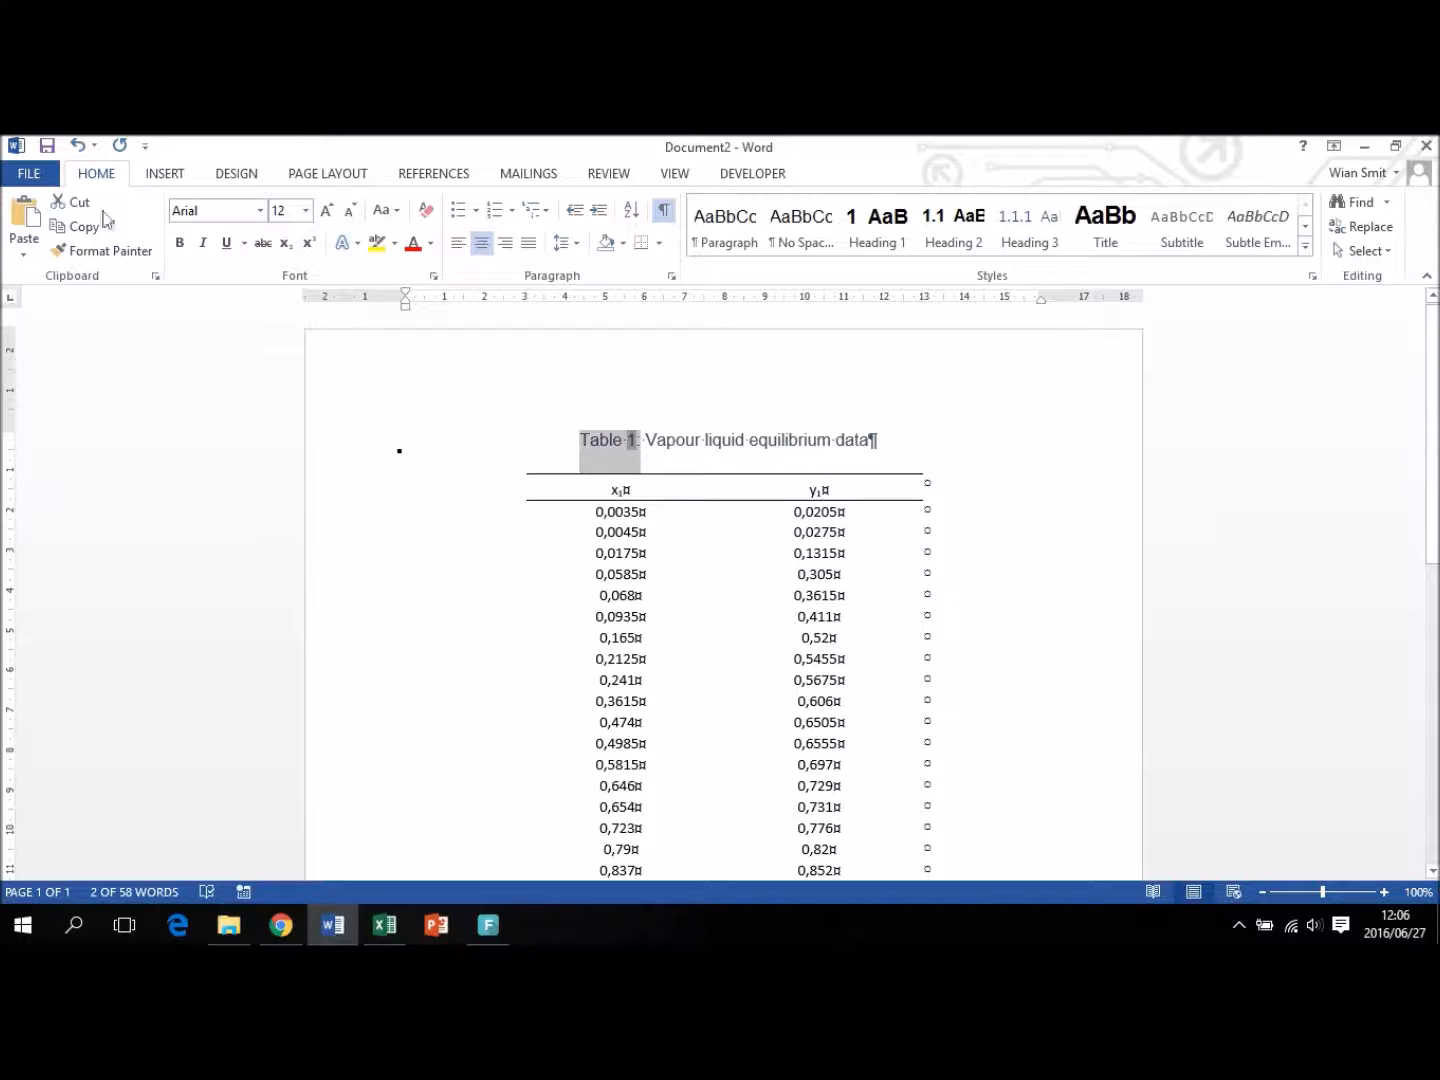
pyautogui.click(179, 242)
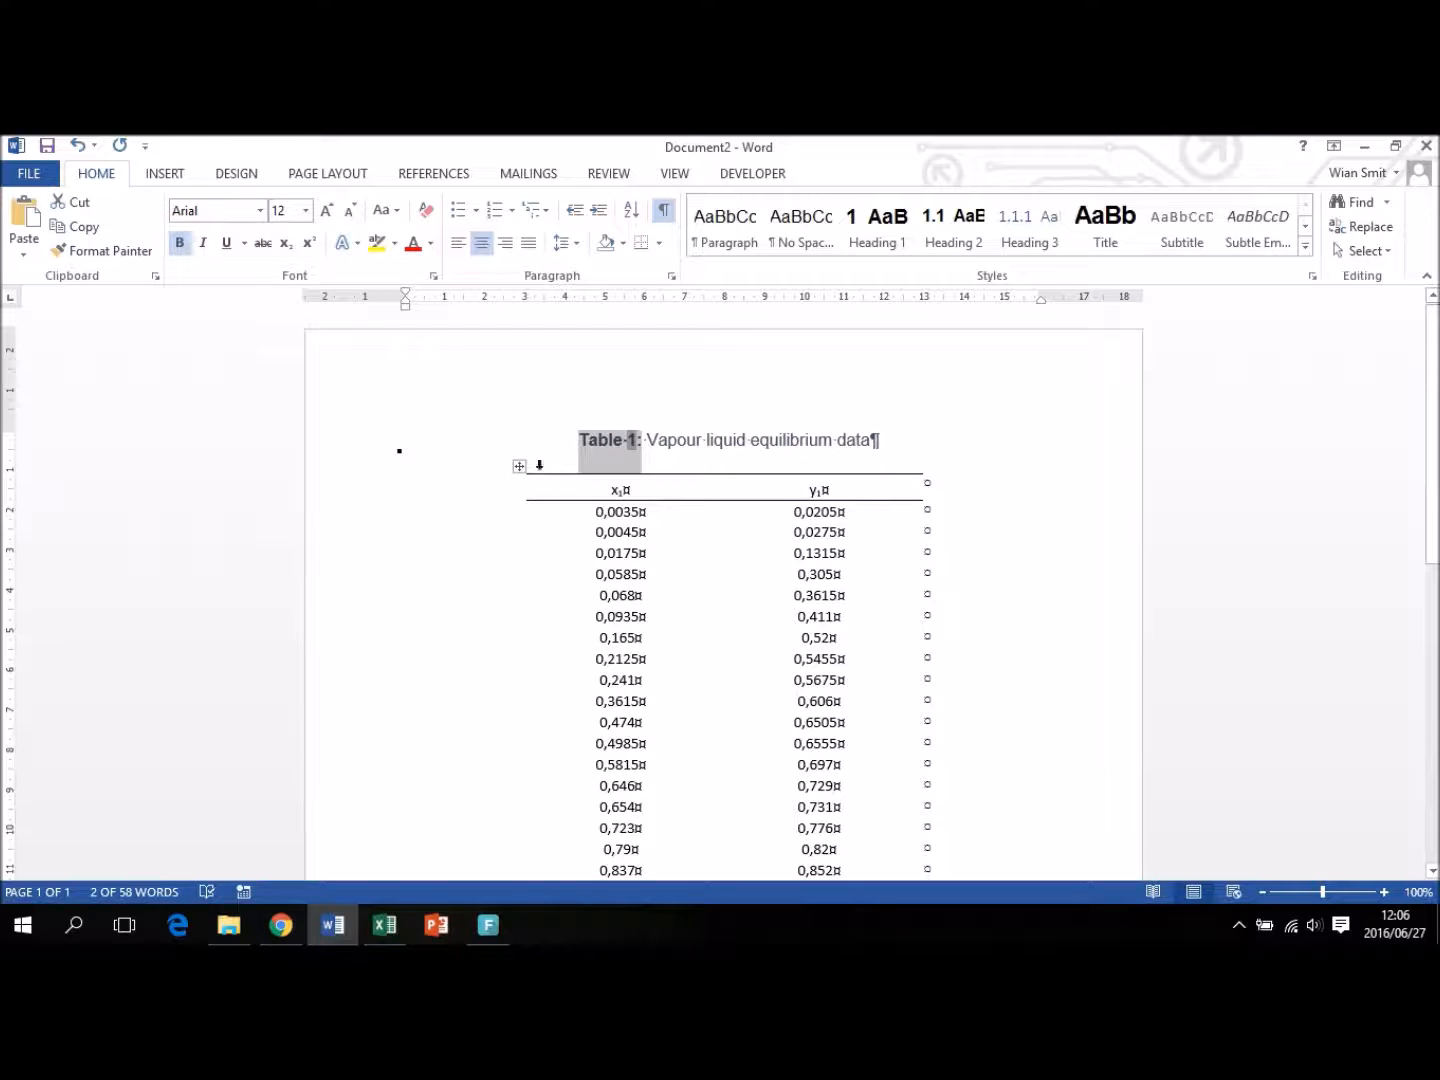
pyautogui.click(434, 437)
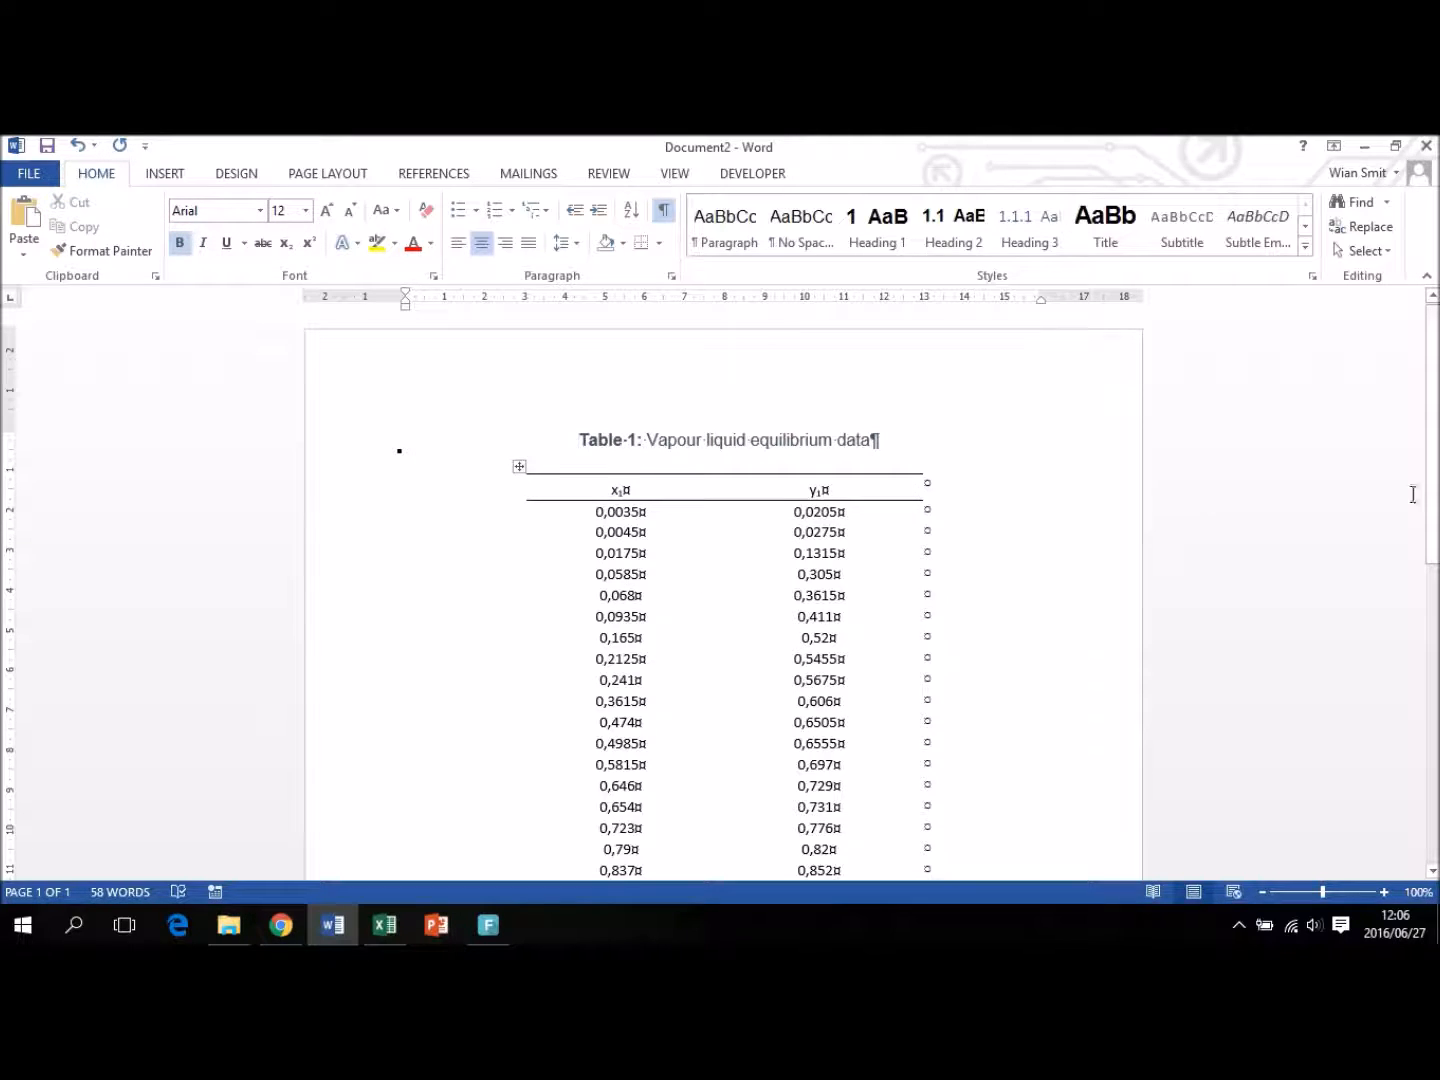
# - Begin a sentence with the word "In" in the empty paragraph below the table
pyautogui.scroll(-8, 427, 670)
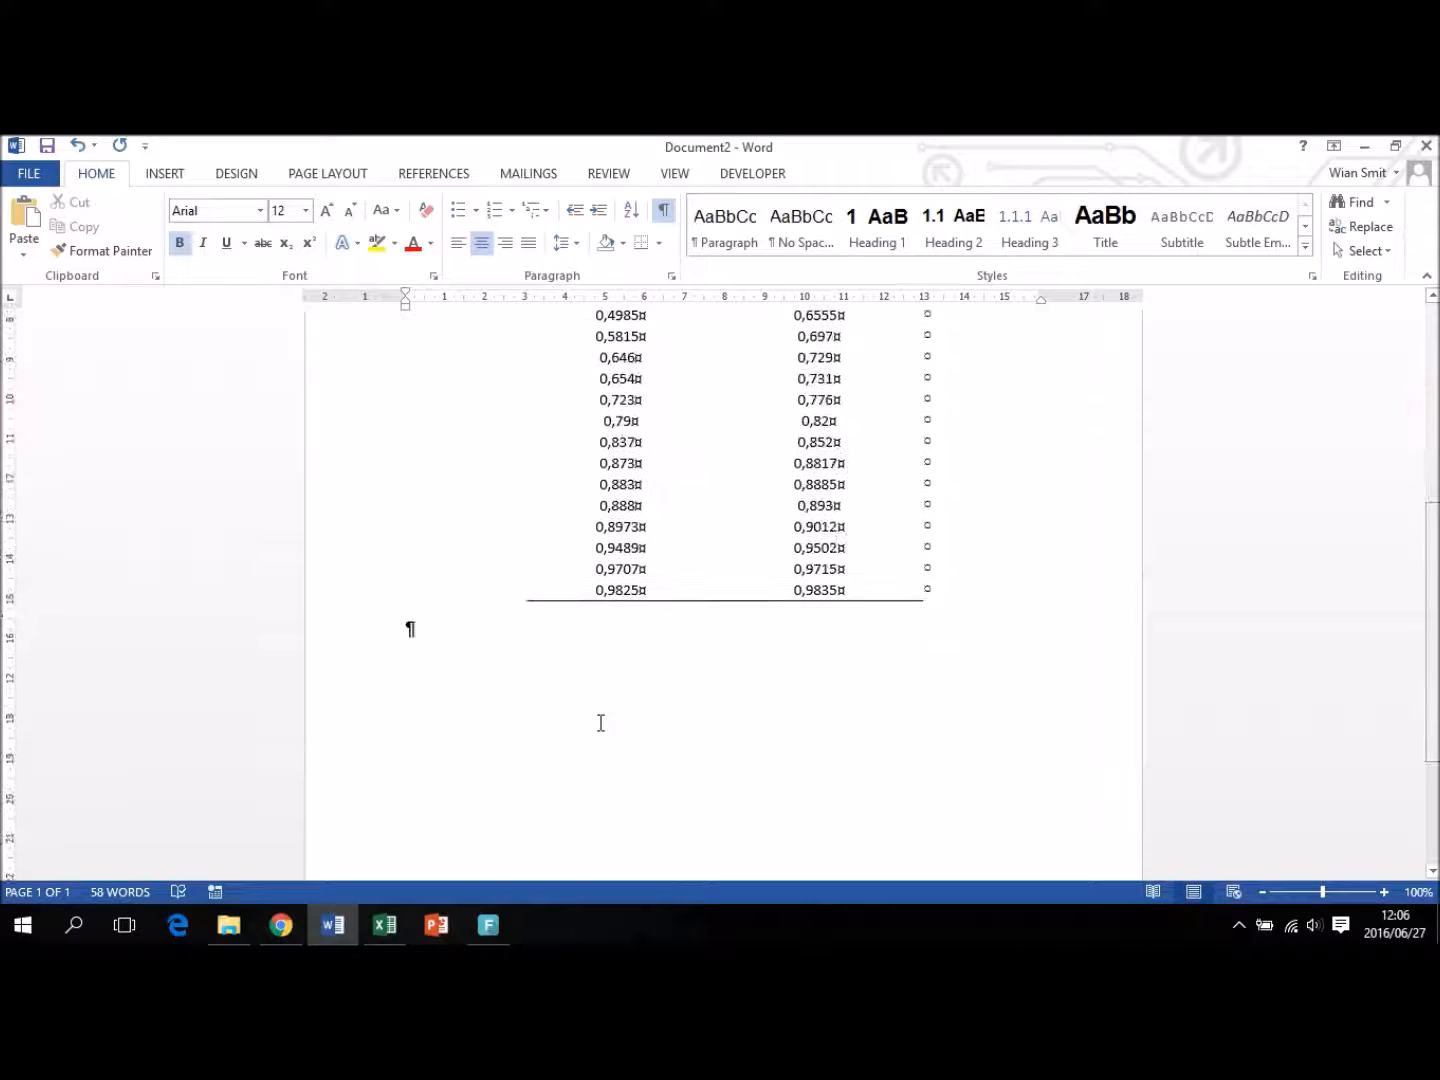
pyautogui.click(432, 633)
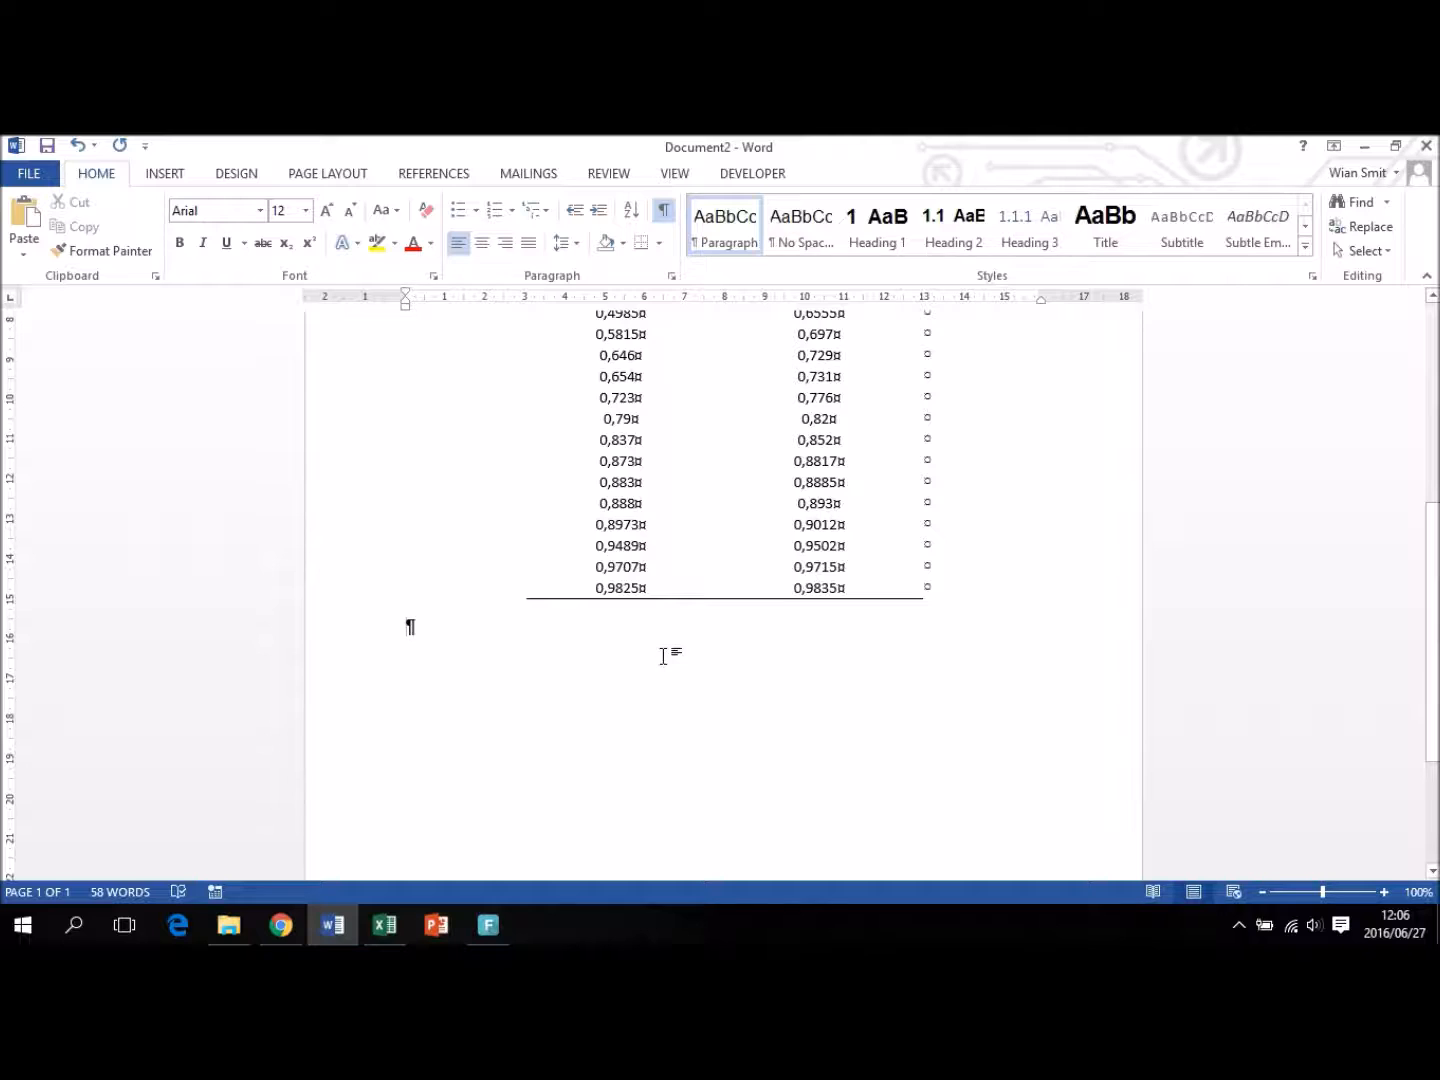
pyautogui.write('T')
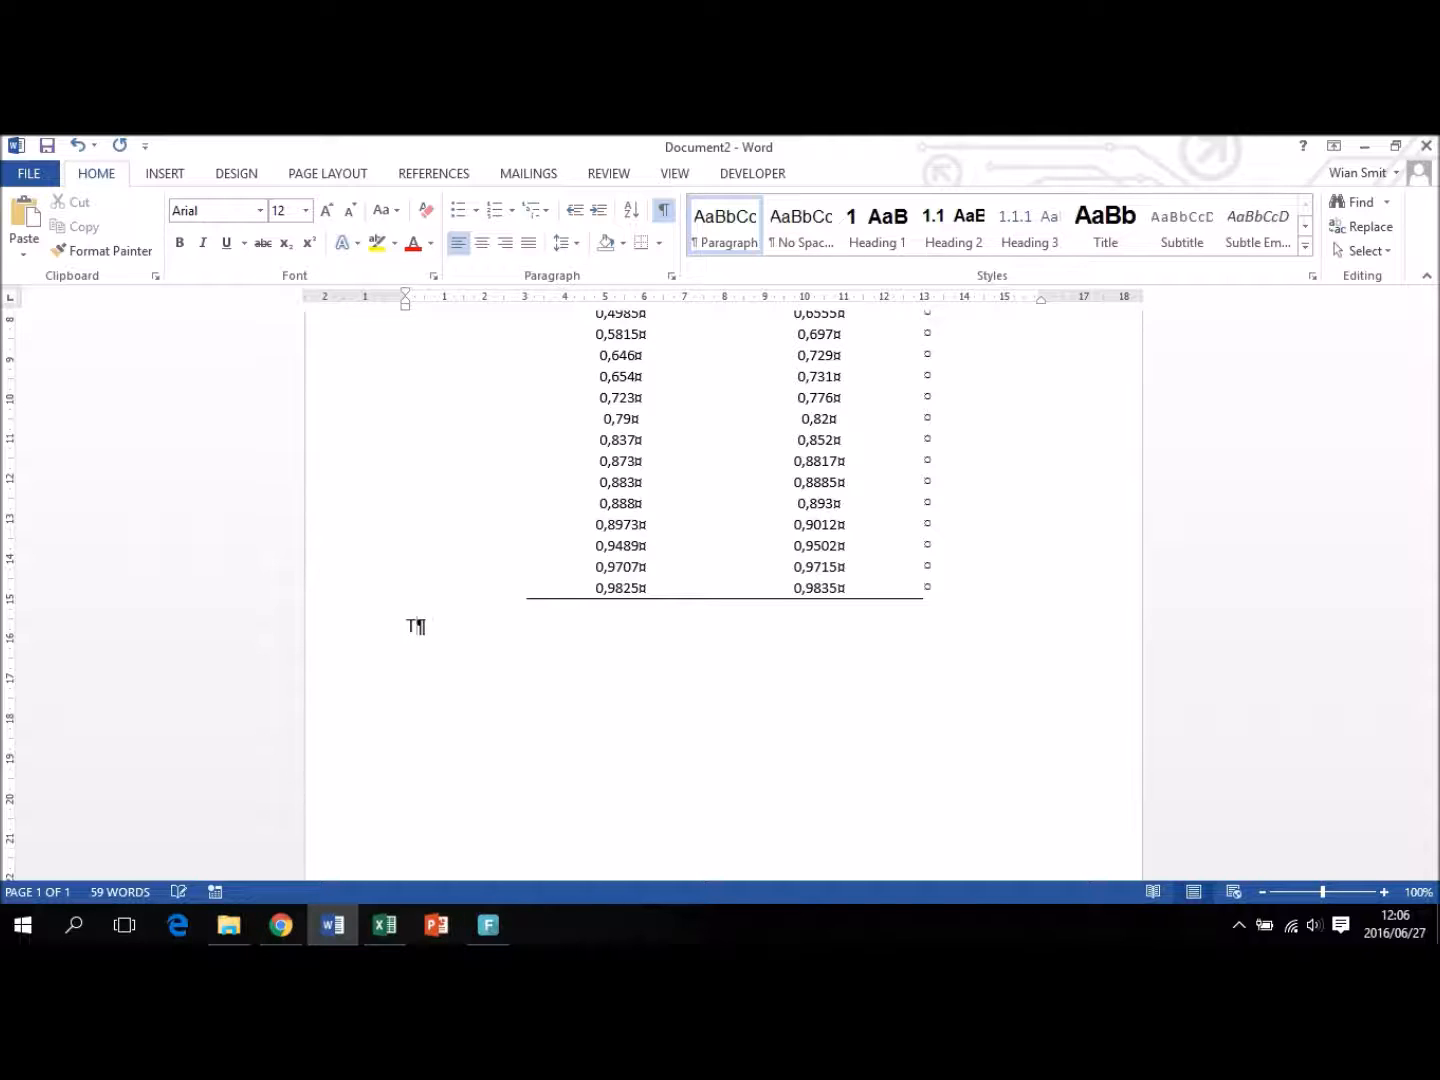
pyautogui.write('hIn')
# - Insert a cross-reference to the Table 1 caption after "In", using reference type Table and Only label and number
pyautogui.click(165, 174)
pyautogui.click(730, 251)
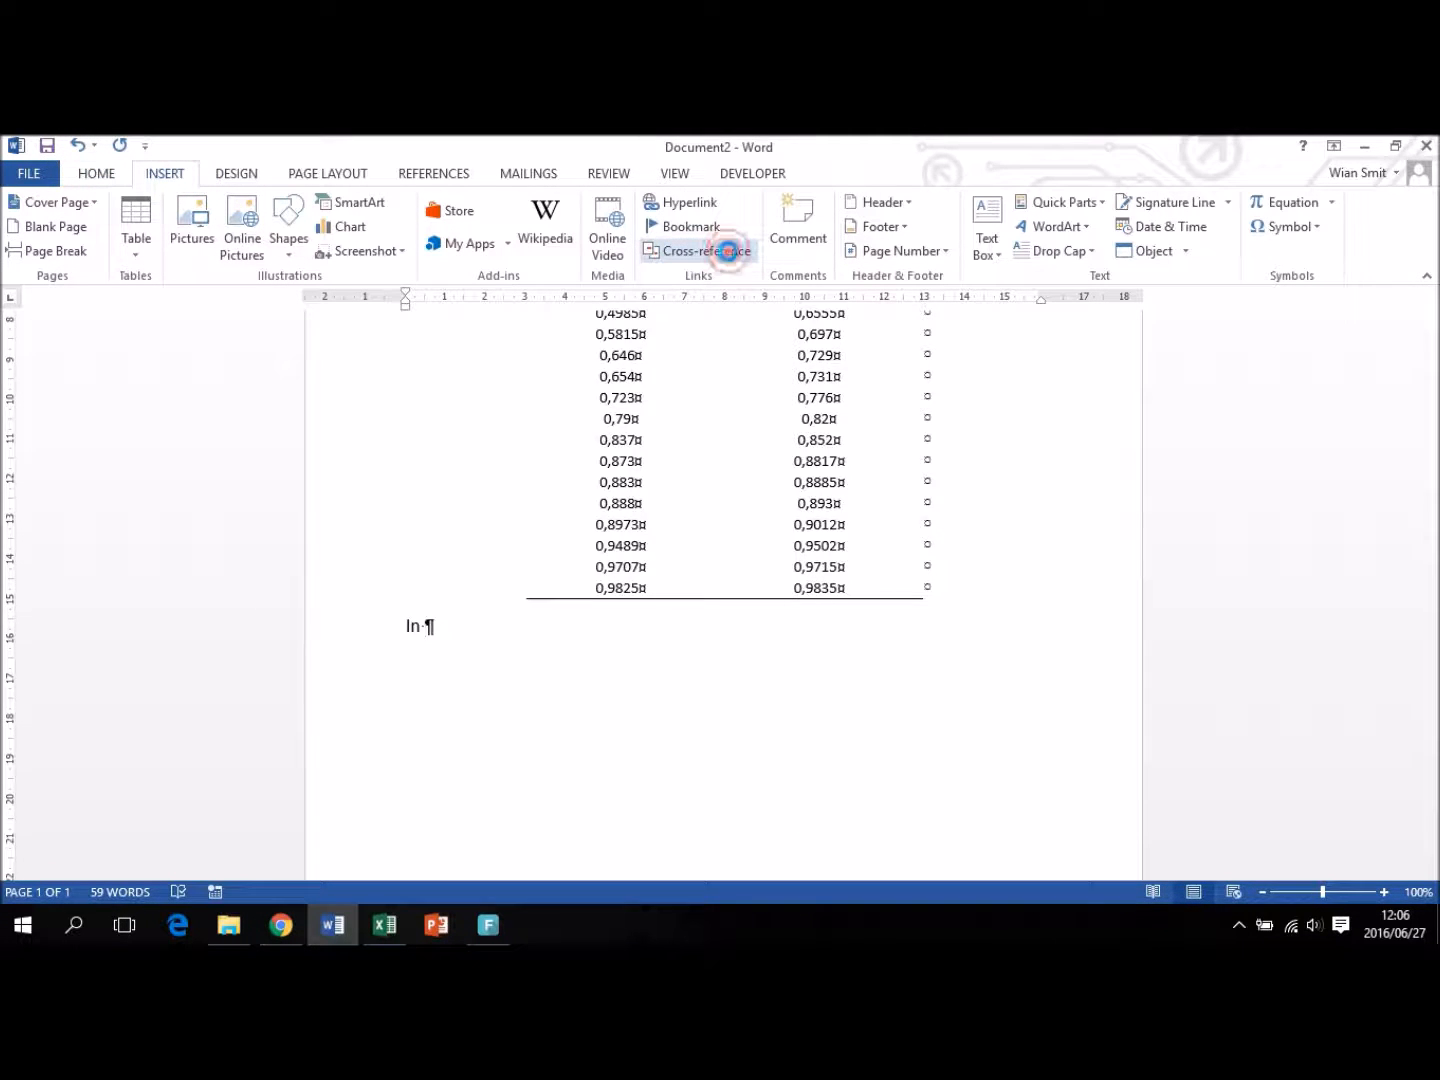
pyautogui.click(714, 392)
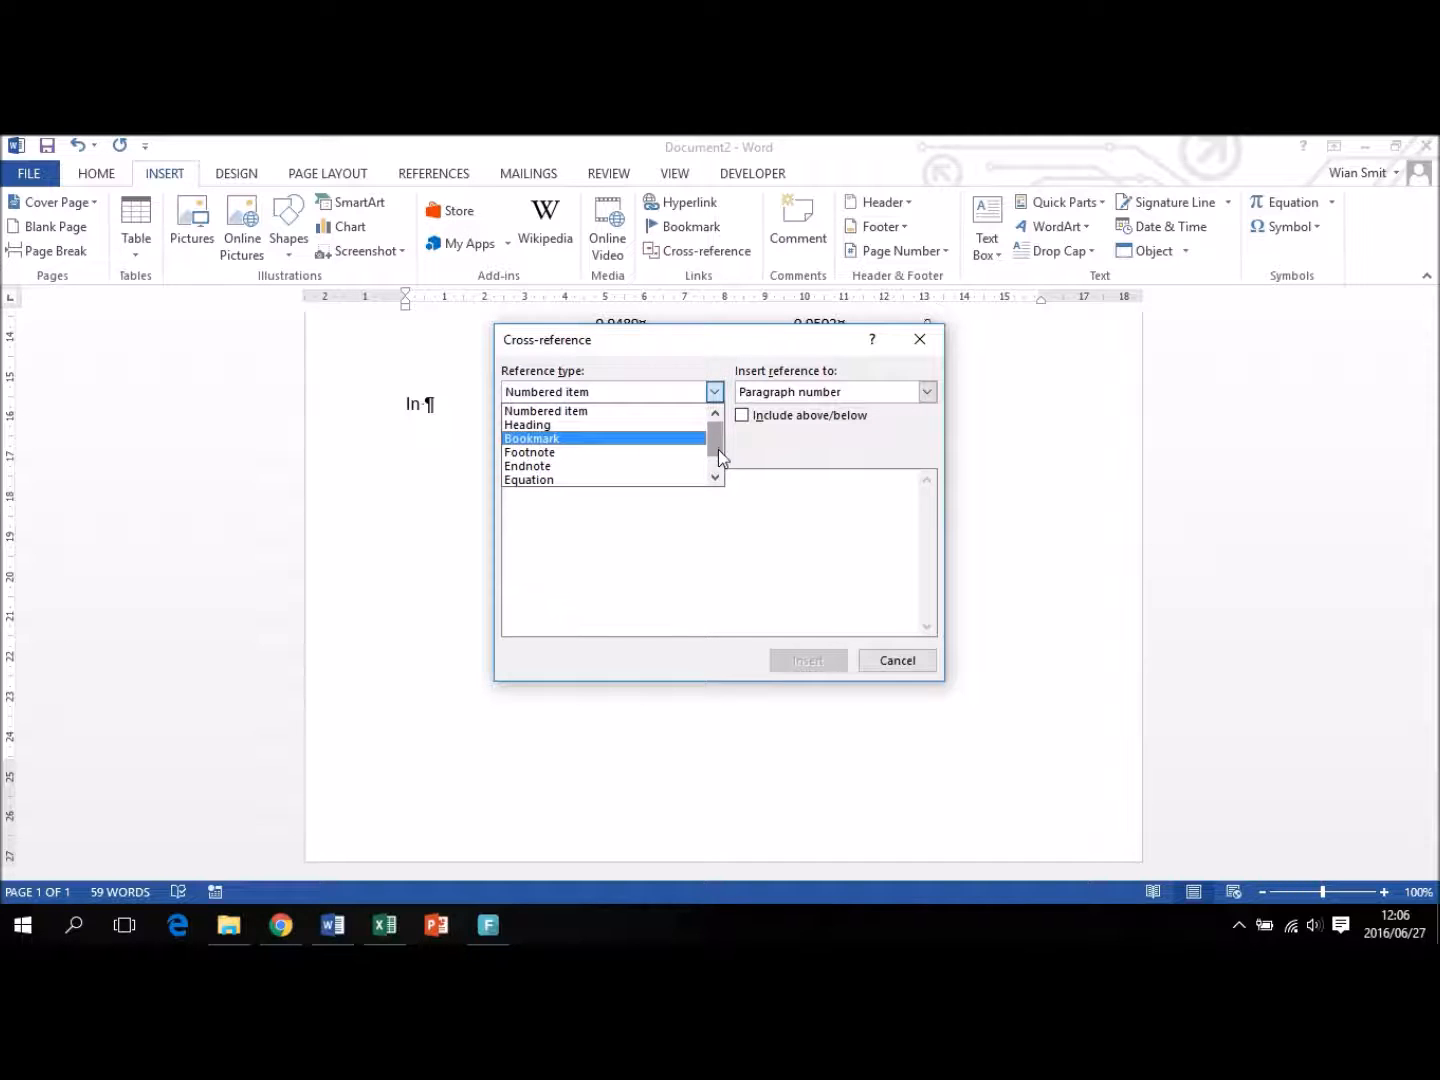
pyautogui.moveTo(717, 446); pyautogui.dragTo(718, 466)
pyautogui.click(560, 481)
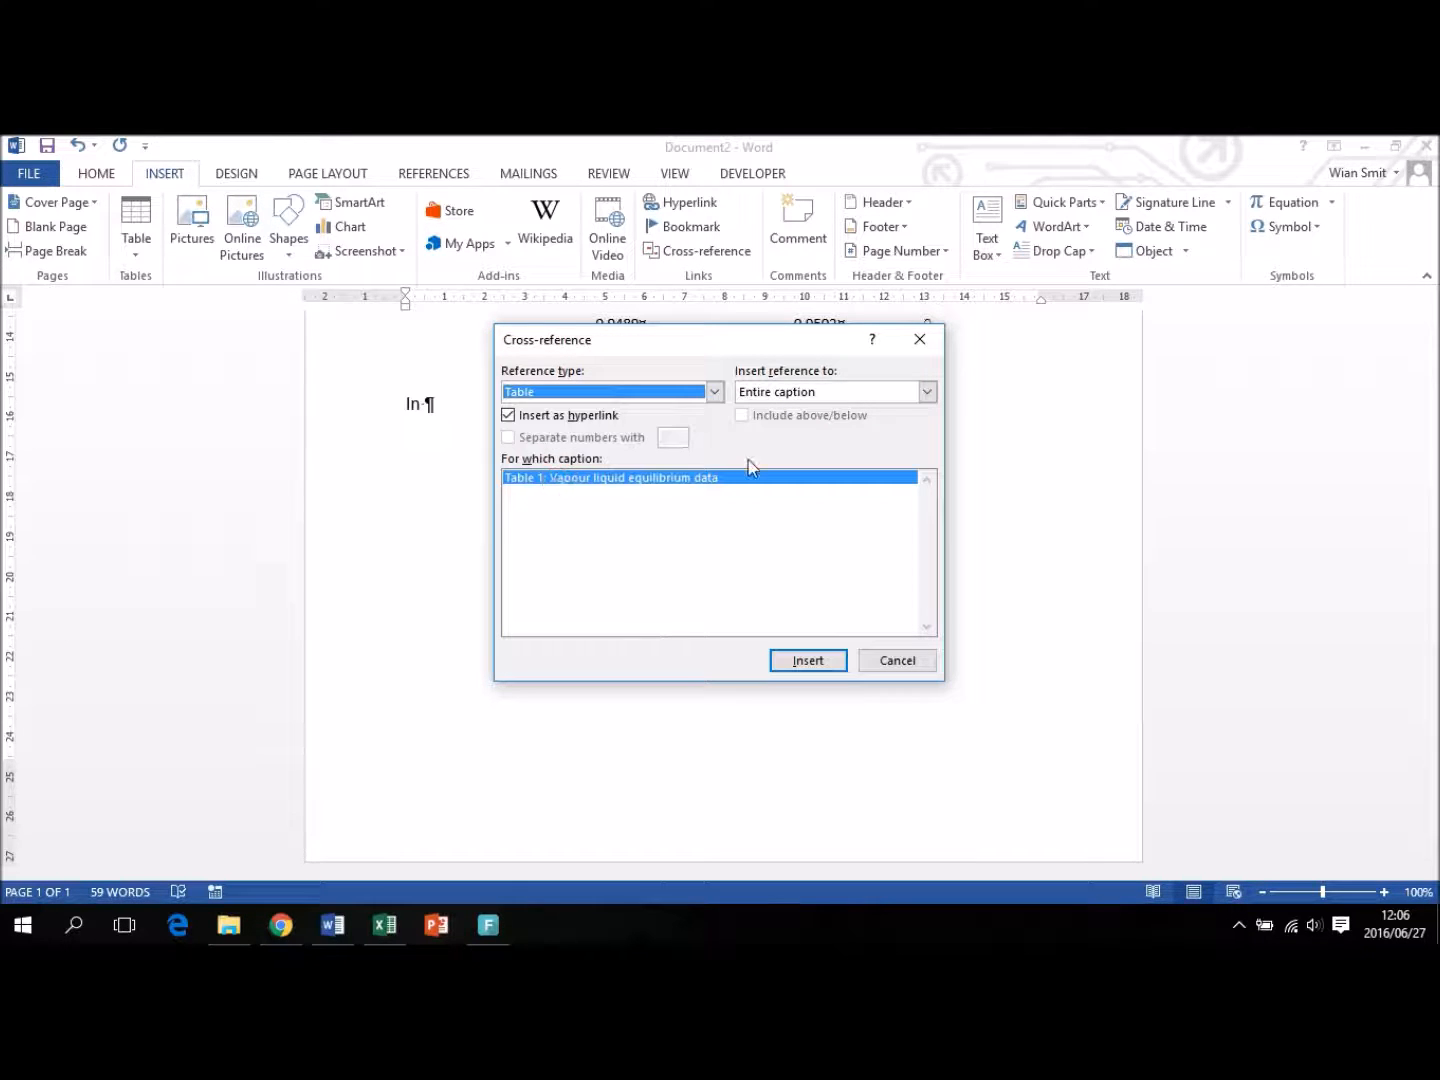
pyautogui.click(928, 393)
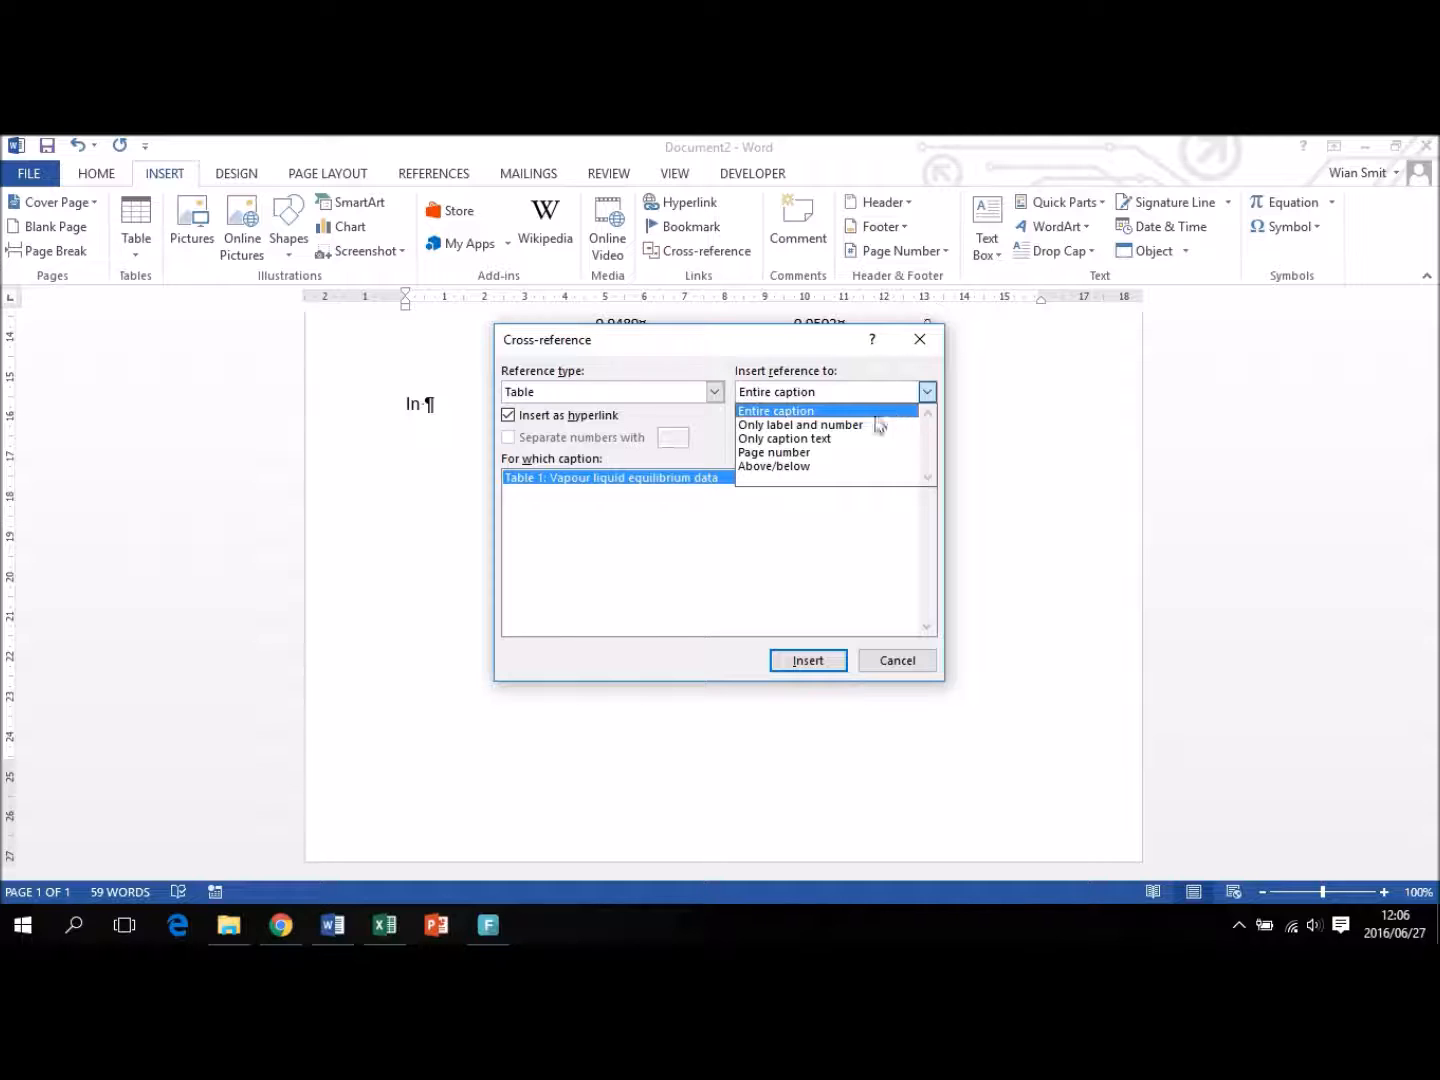
pyautogui.click(815, 425)
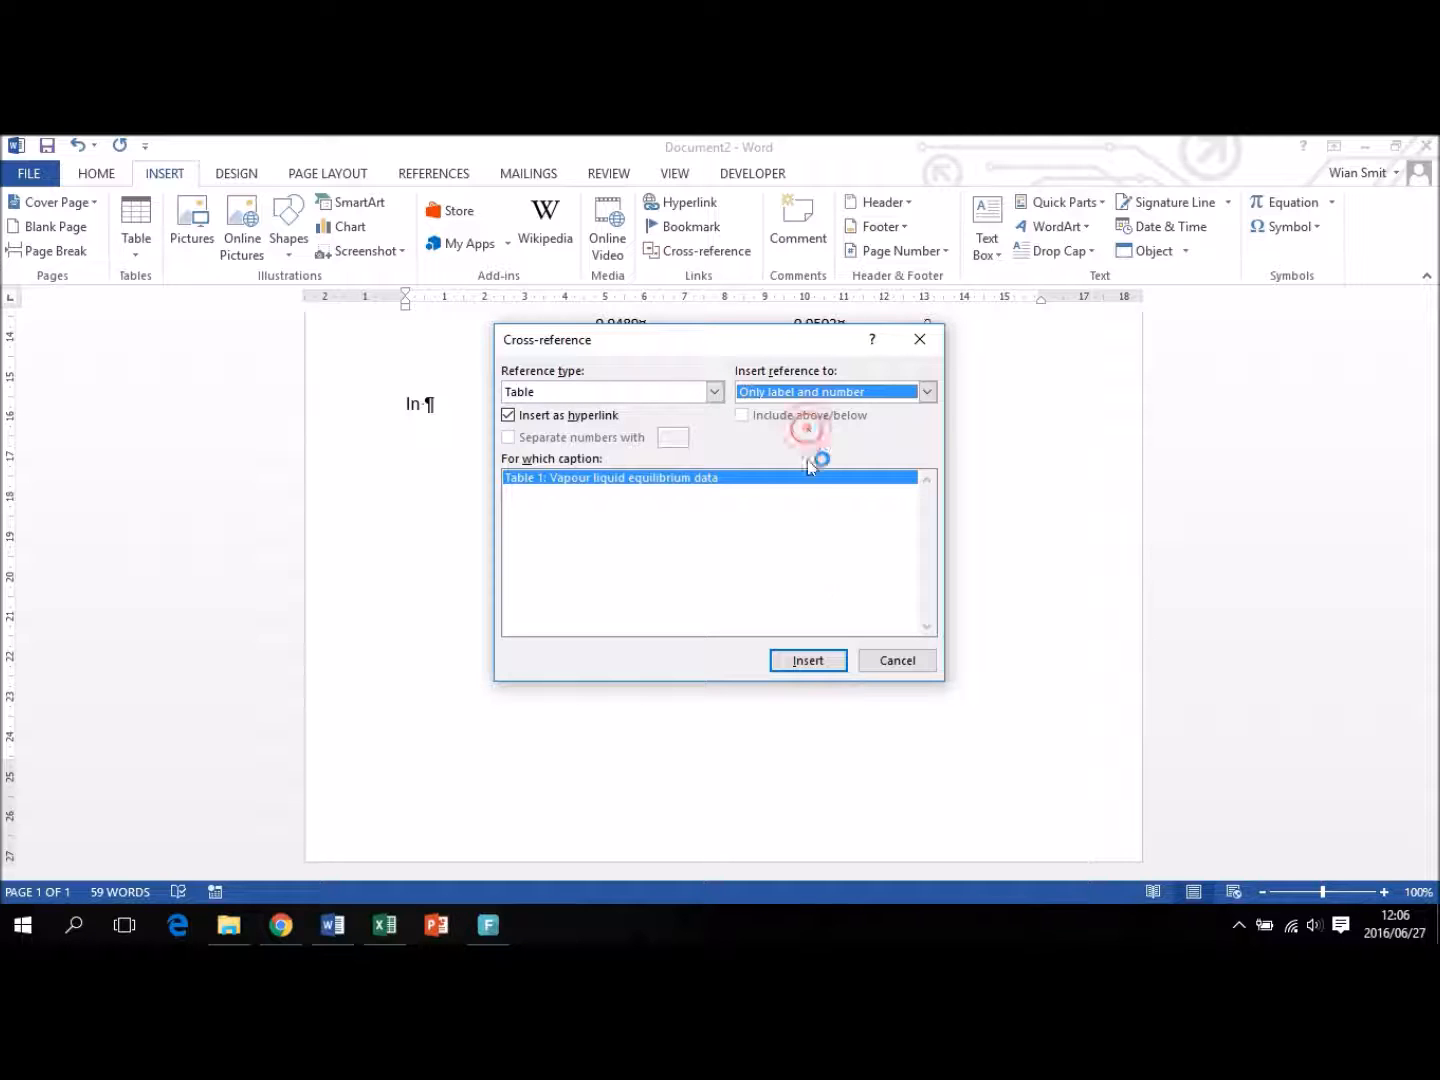
pyautogui.click(818, 664)
pyautogui.click(875, 662)
# - Remove the bold formatting from the "Table 1" cross-reference below the table and return to the start of the document
pyautogui.moveTo(494, 406); pyautogui.dragTo(425, 409)
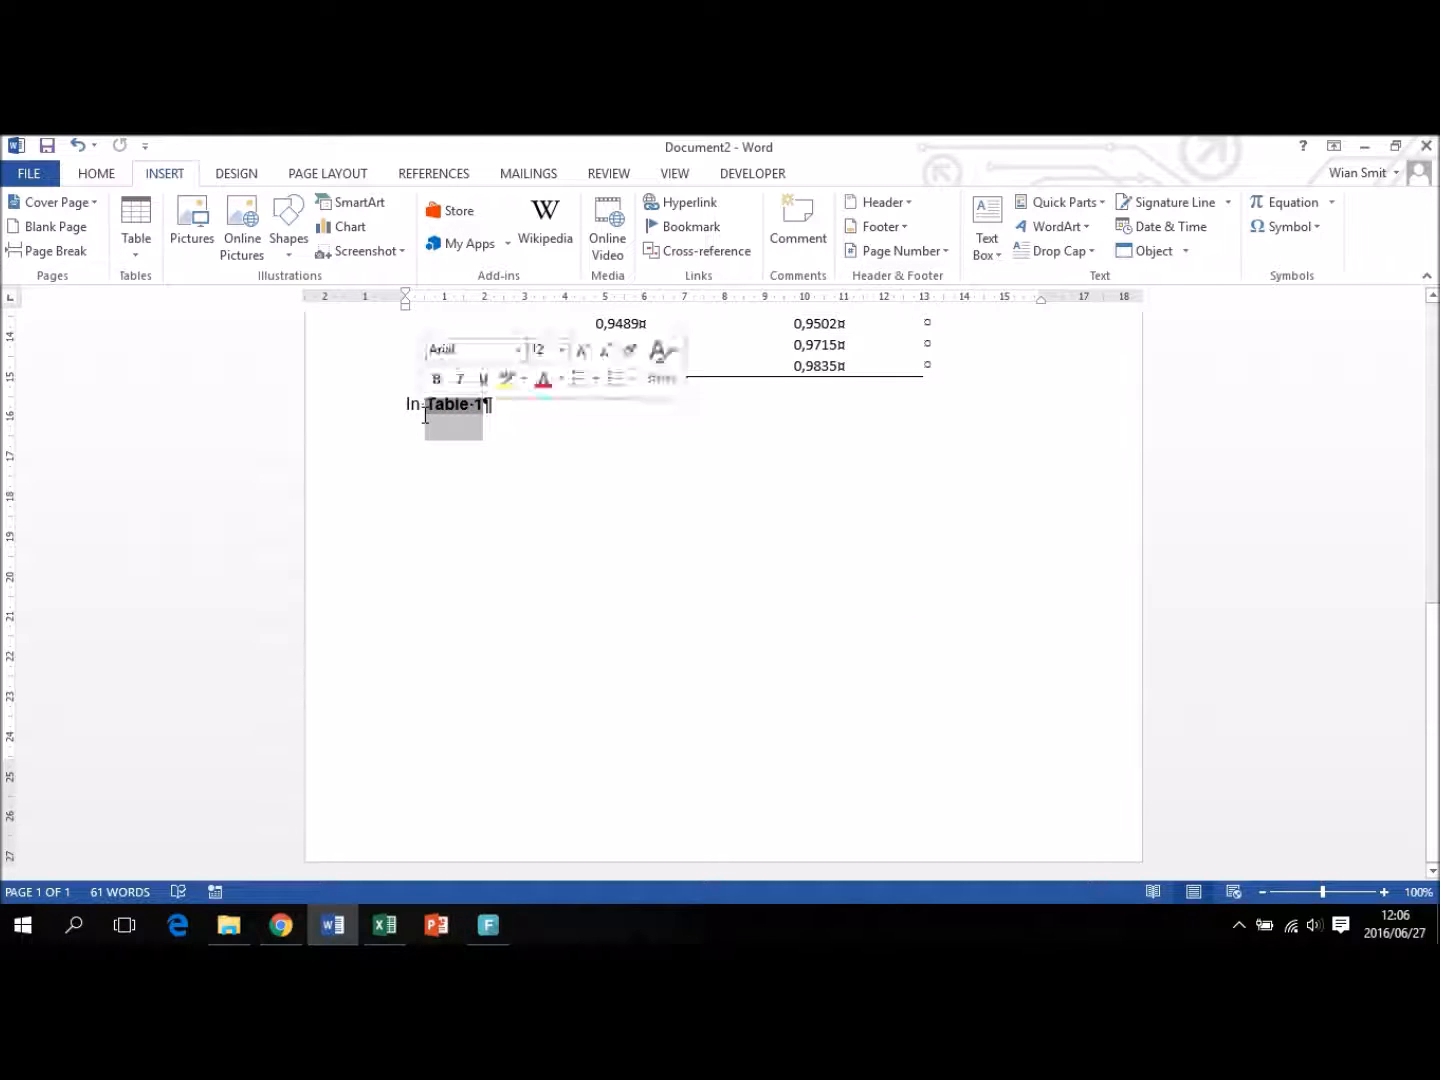
pyautogui.hotkey('ctrl', 'b')
pyautogui.click(501, 417)
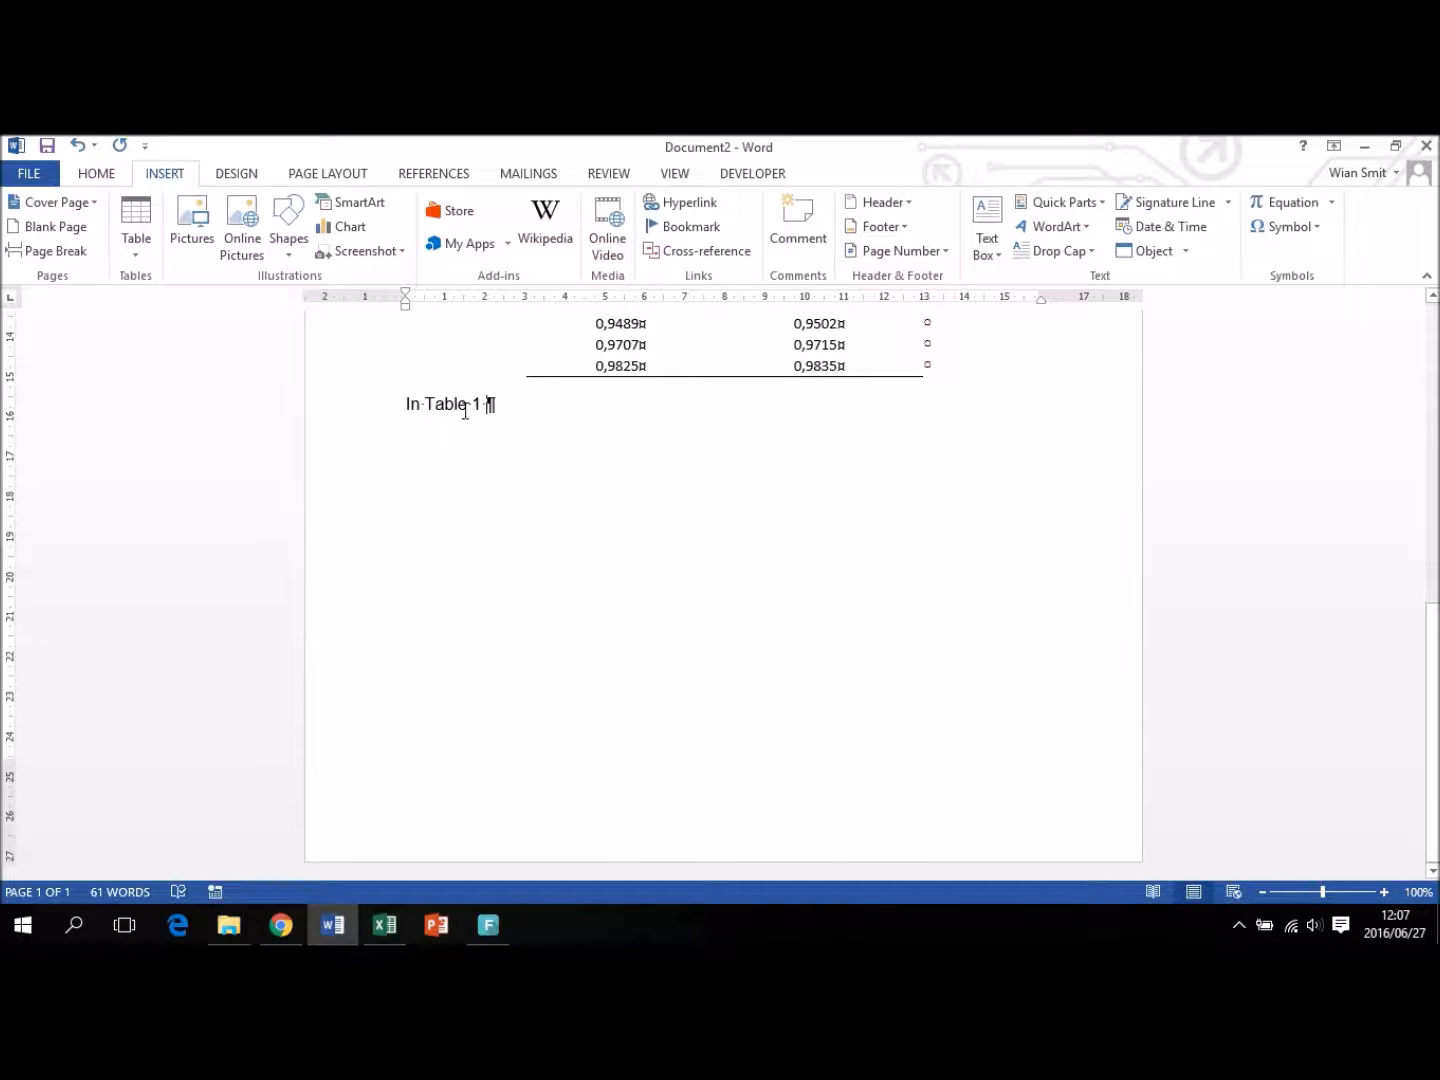
pyautogui.hotkey('ctrl', 'Home')
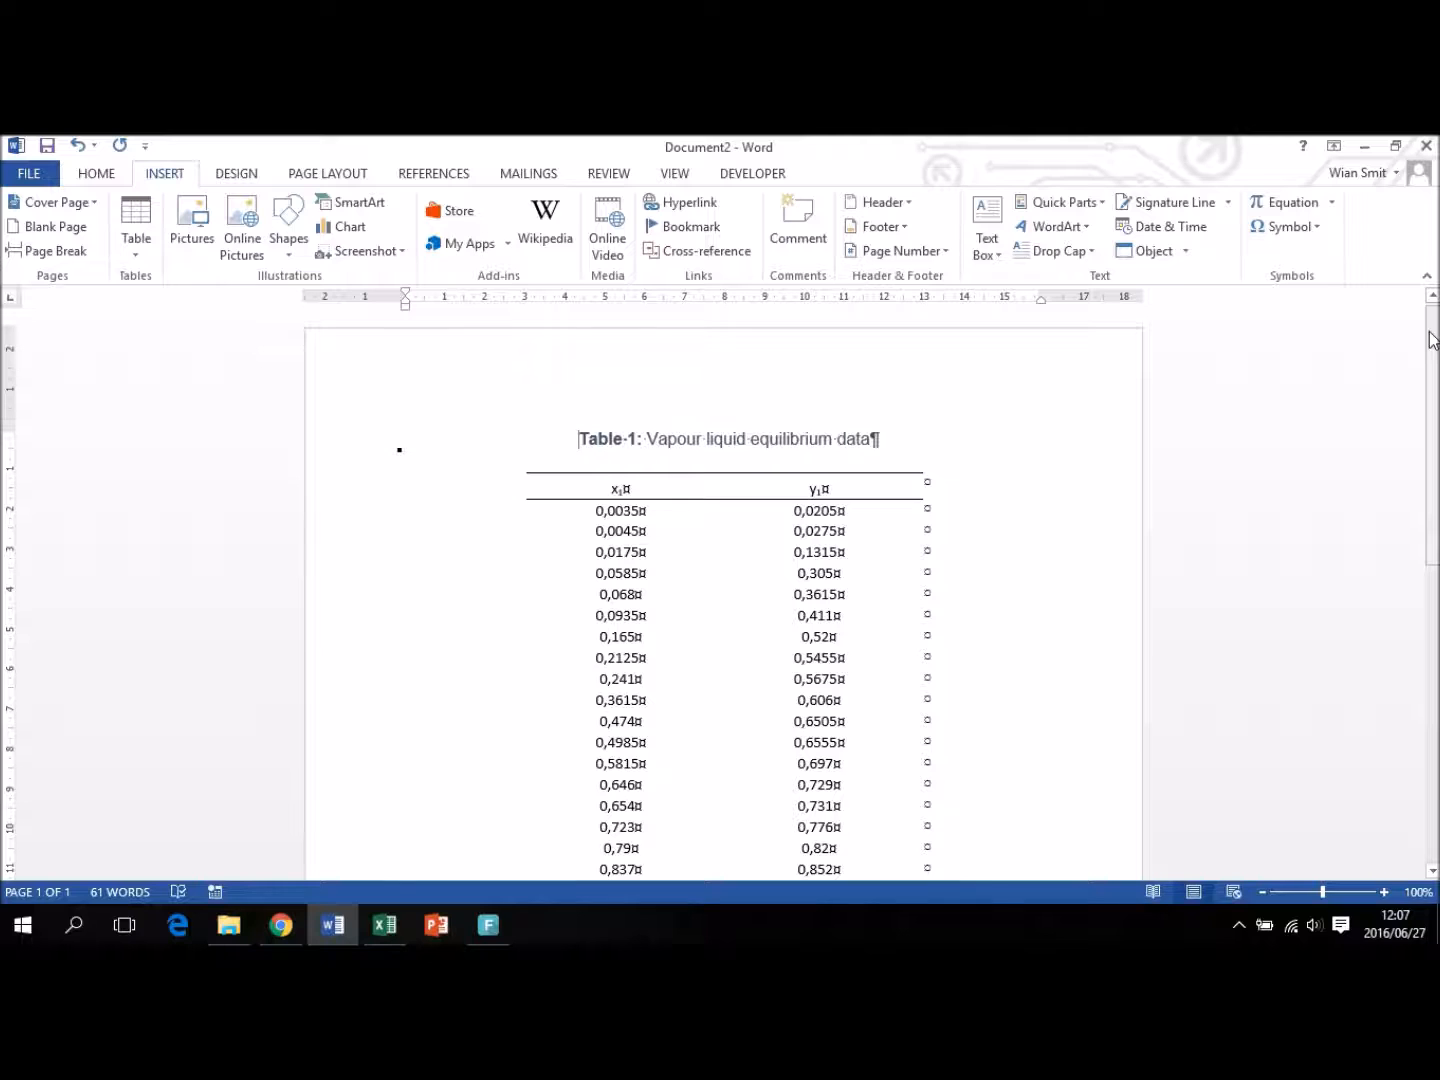